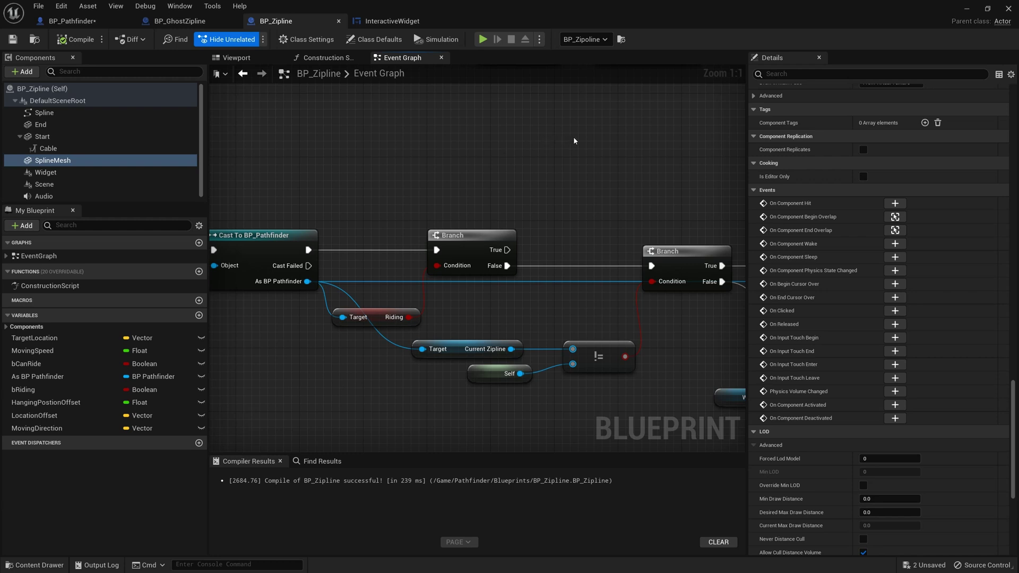
- Inspect the Current Zipline getter, Self reference and SET As BP Pathfinder nodes
{"action": "right_click_drag", "start_coordinate": [573, 136], "coordinate": [493, 134]}
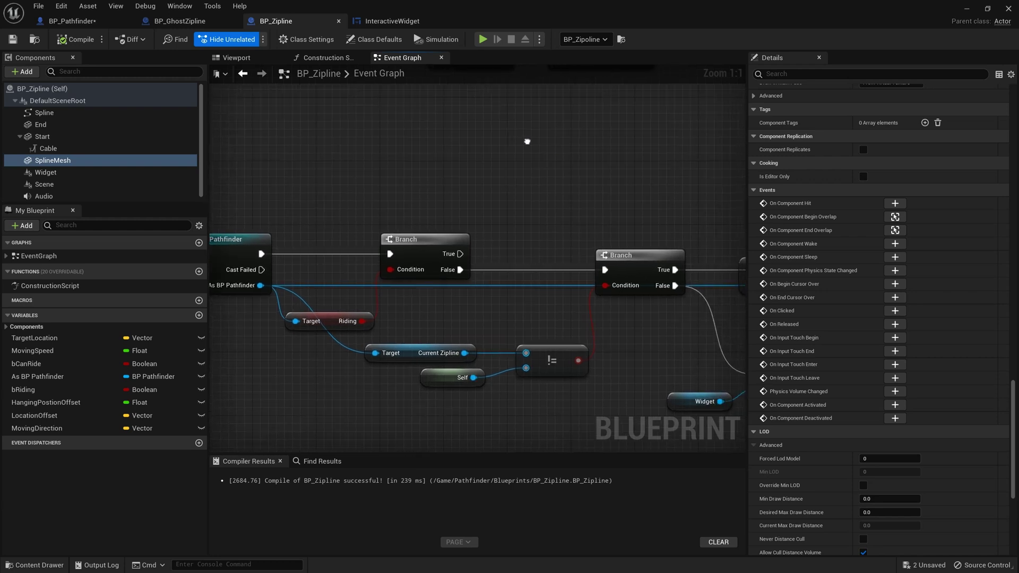
{"action": "left_click", "coordinate": [382, 344]}
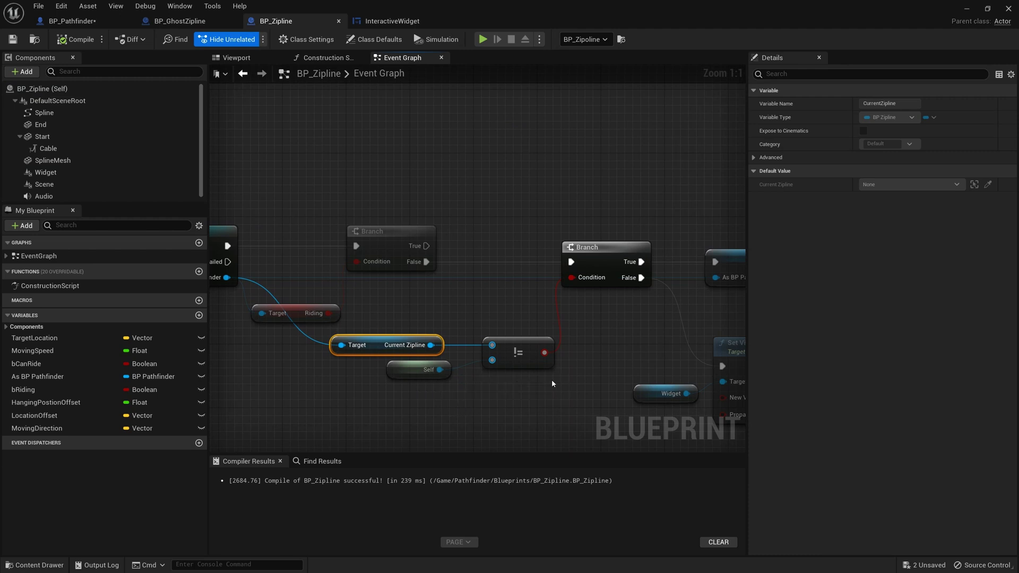
{"action": "left_click", "coordinate": [429, 370]}
{"action": "right_click_drag", "start_coordinate": [580, 378], "coordinate": [338, 364]}
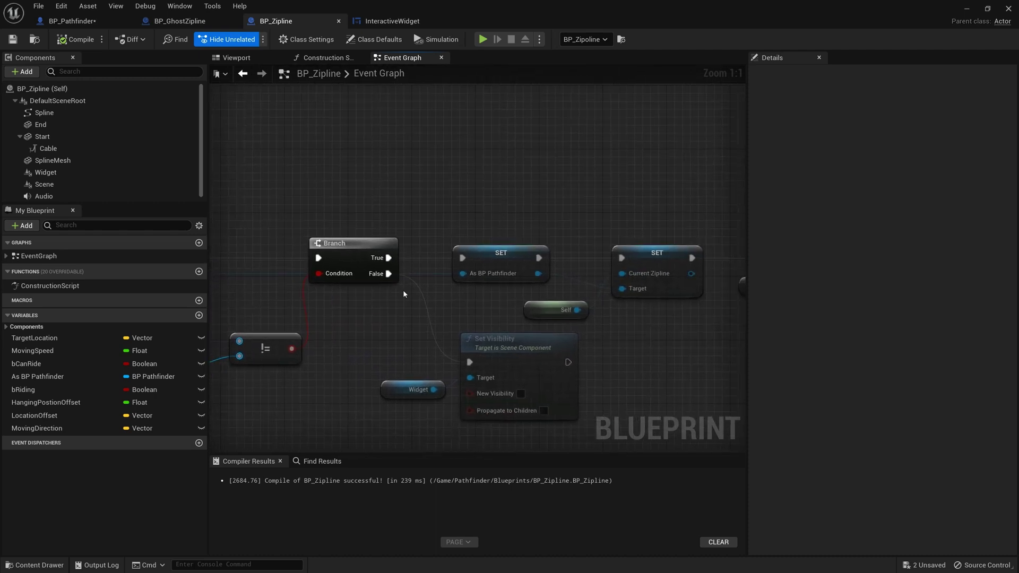
{"action": "left_click", "coordinate": [498, 260]}
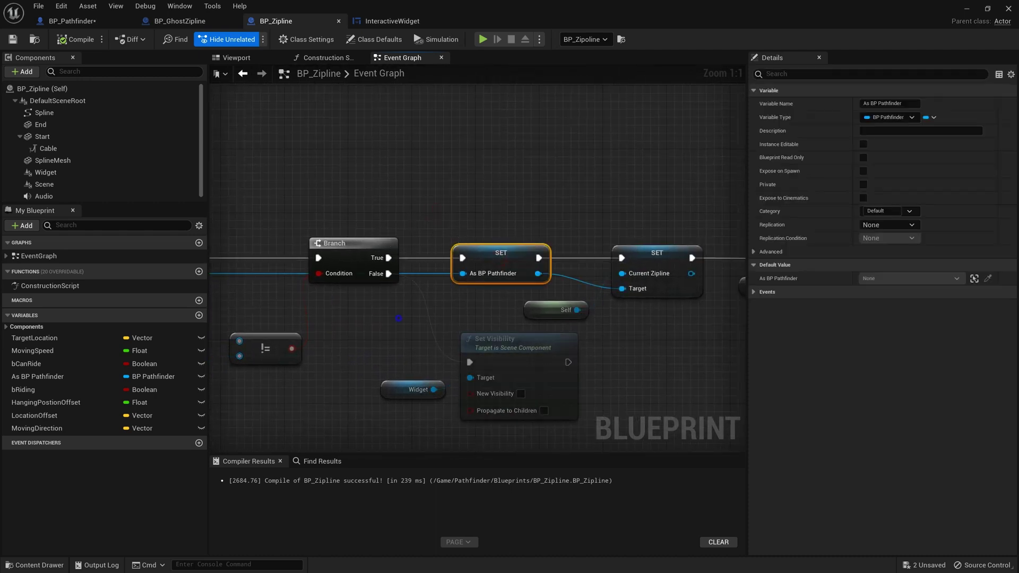
{"action": "scroll", "coordinate": [544, 305], "scroll_direction": "down", "scroll_amount": 2}
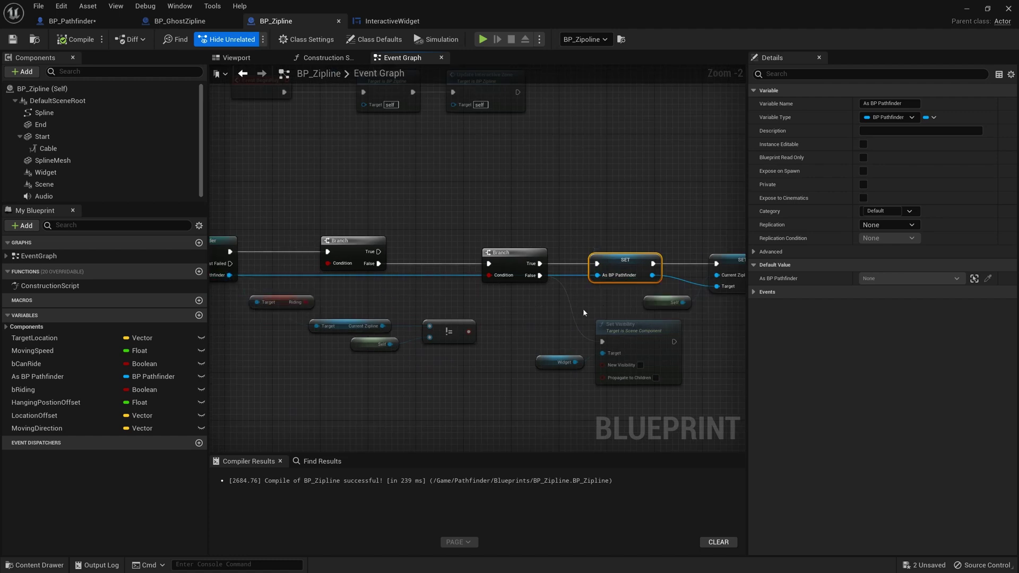
- Inspect SET Current Zipline, then move the Branch node slightly lower
{"action": "right_click_drag", "start_coordinate": [583, 308], "coordinate": [448, 295]}
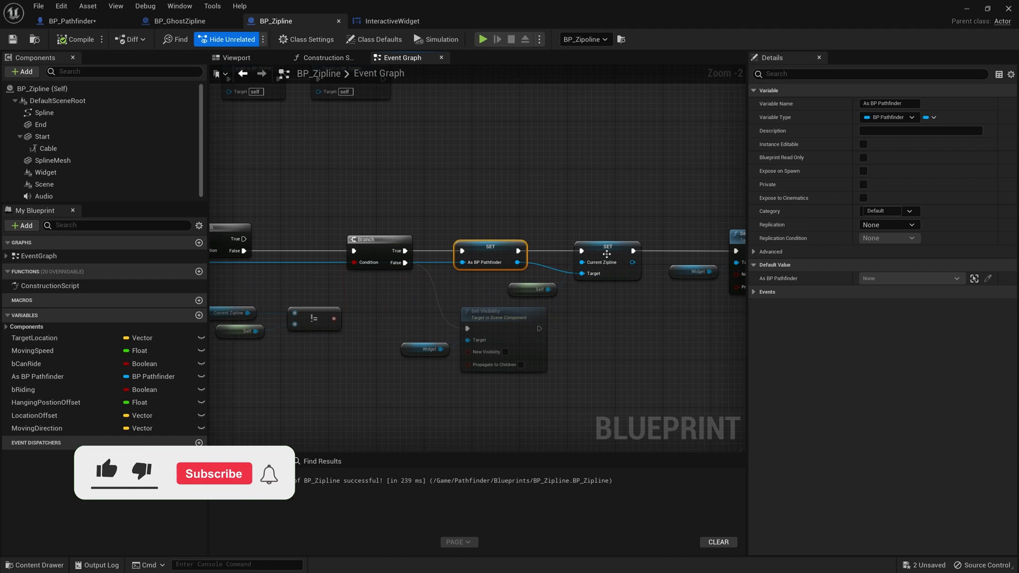
{"action": "left_click", "coordinate": [607, 255]}
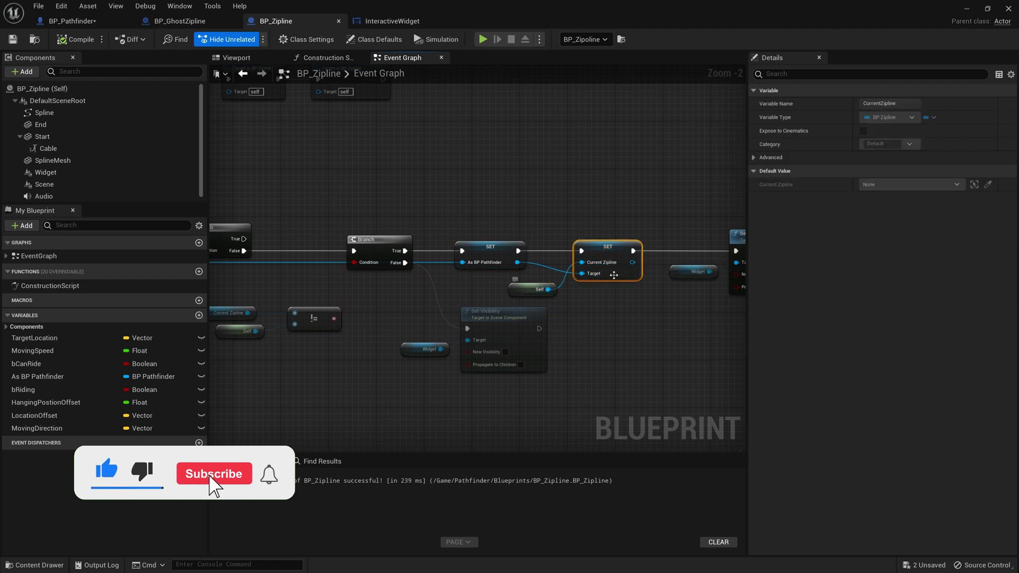
{"action": "left_click", "coordinate": [579, 344]}
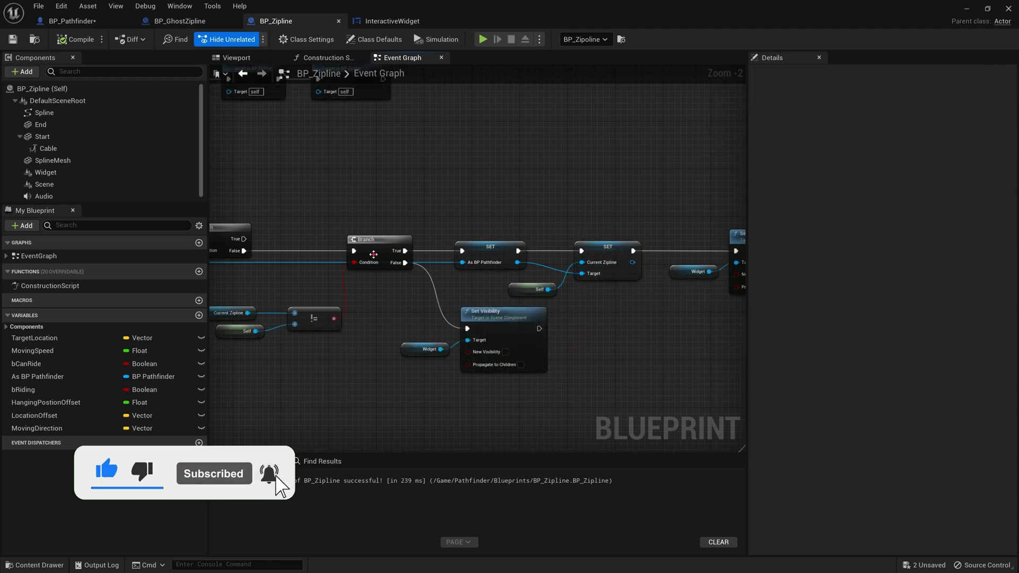
{"action": "left_click", "coordinate": [373, 255]}
{"action": "left_click_drag", "start_coordinate": [374, 254], "coordinate": [382, 277]}
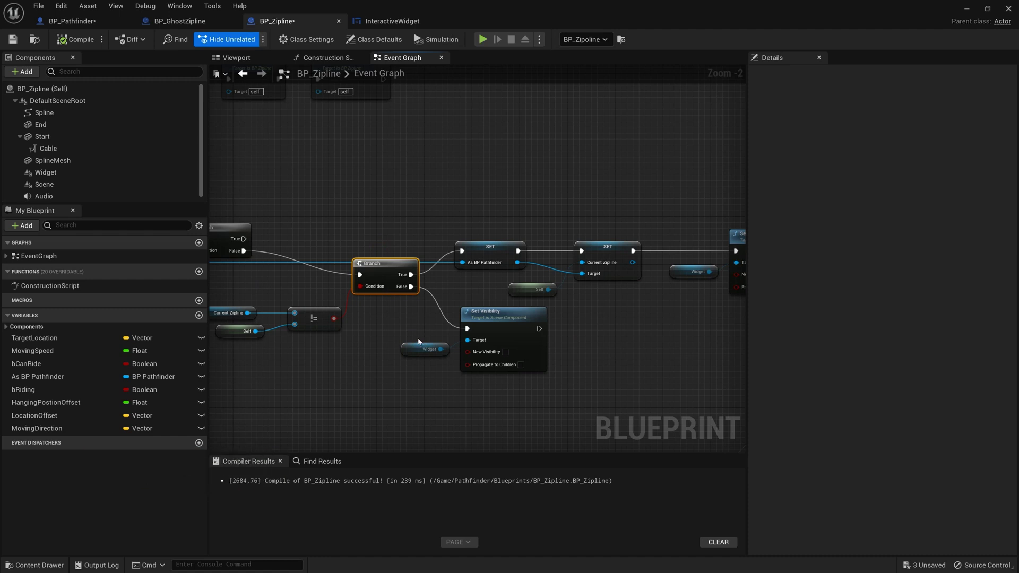
{"action": "left_click", "coordinate": [421, 351]}
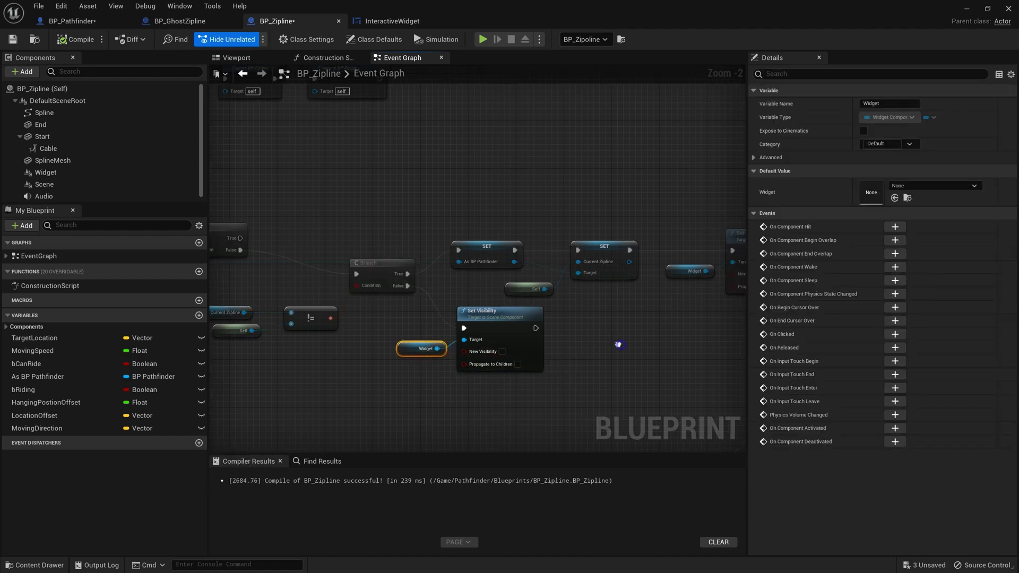
{"action": "right_click_drag", "start_coordinate": [613, 346], "coordinate": [486, 348]}
{"action": "left_click", "coordinate": [559, 343]}
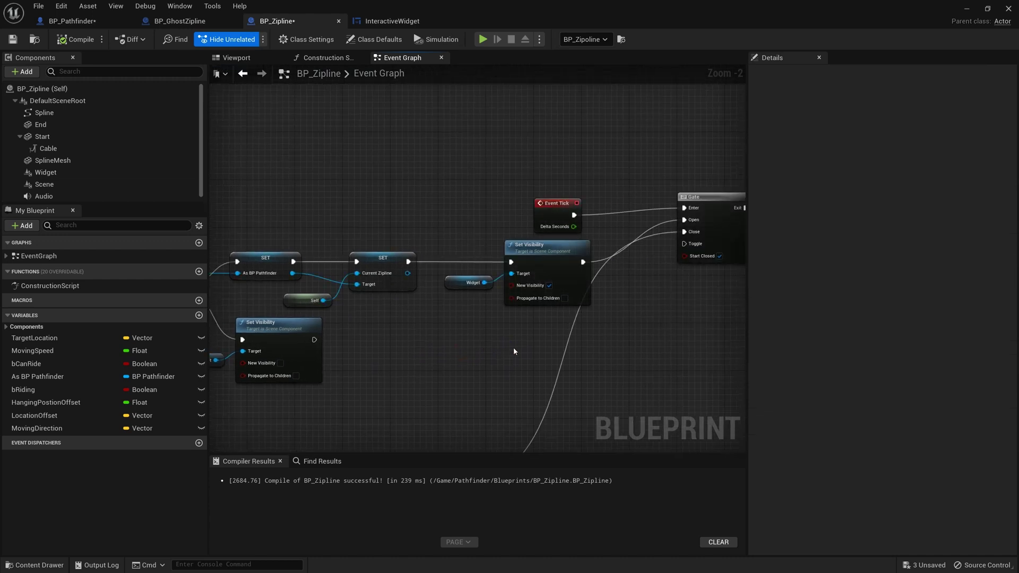
{"action": "right_click_drag", "start_coordinate": [605, 319], "coordinate": [485, 364]}
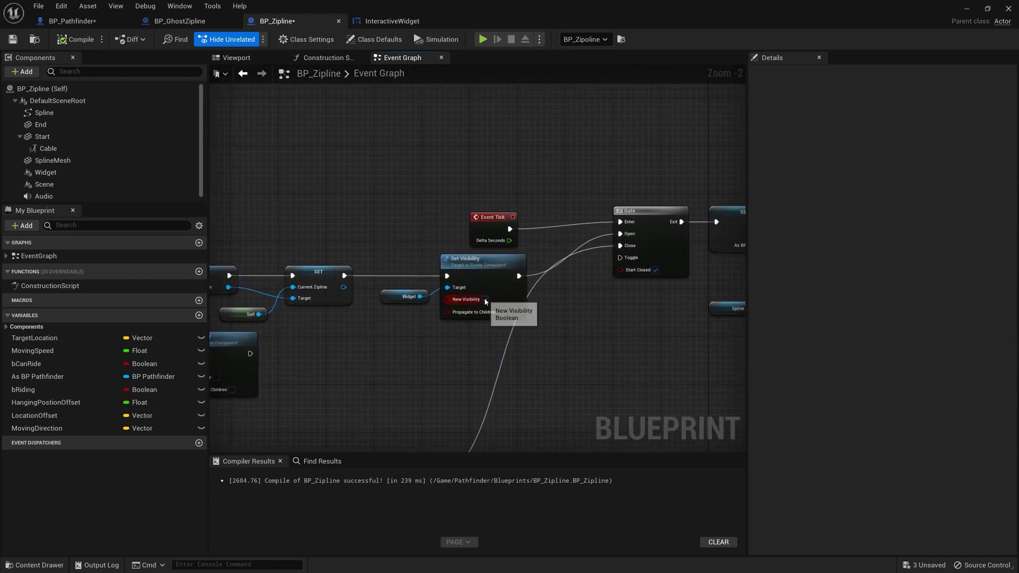
- Raise Event Tick and Set Visibility beside the Gate, then review Event Tick's connections
{"action": "right_click_drag", "start_coordinate": [577, 324], "coordinate": [565, 323]}
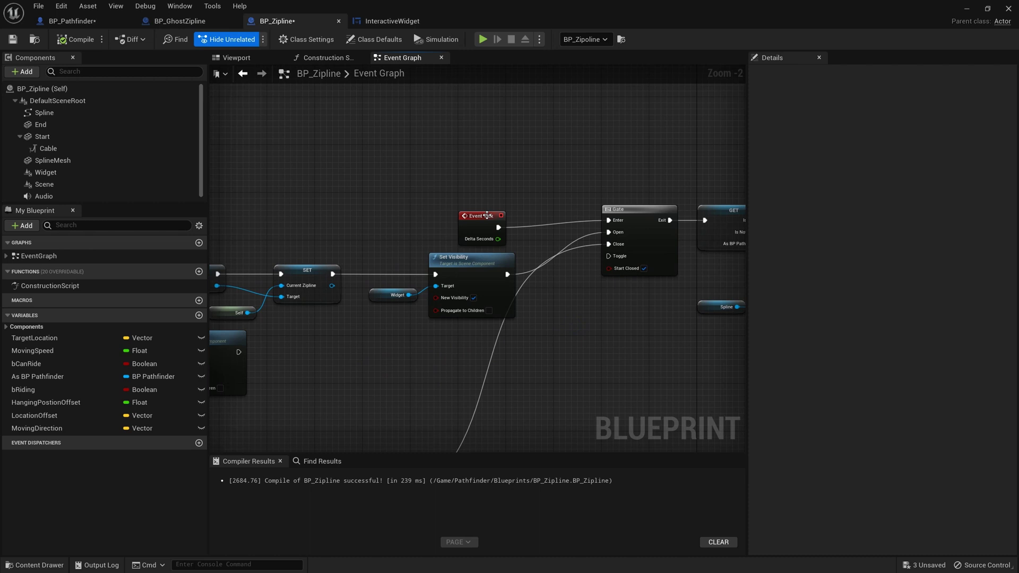
{"action": "left_click_drag", "start_coordinate": [482, 215], "coordinate": [474, 180]}
{"action": "left_click_drag", "start_coordinate": [464, 255], "coordinate": [454, 238]}
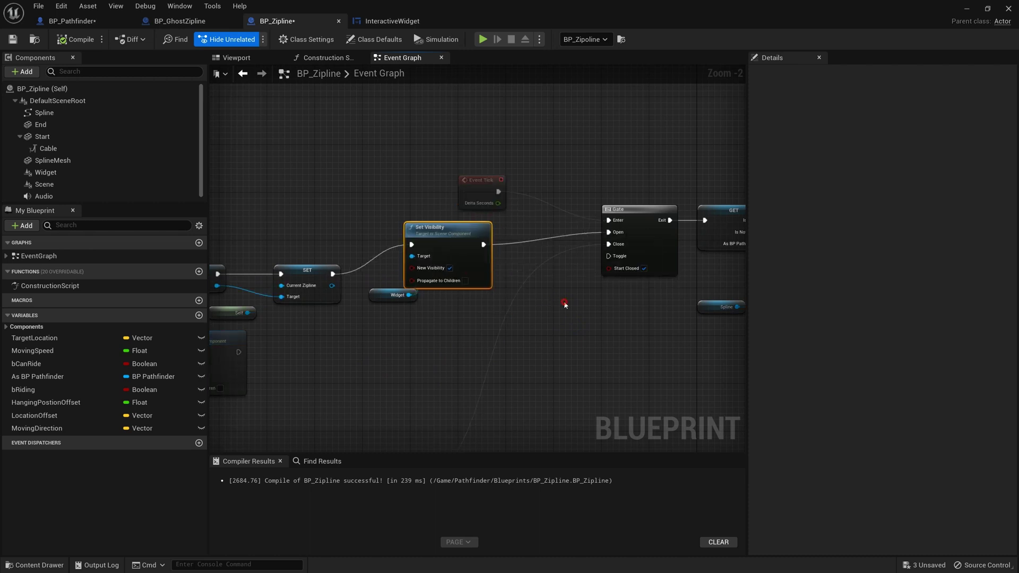
{"action": "mouse_move", "coordinate": [564, 303]}
{"action": "right_mouse_down"}
{"action": "mouse_move", "coordinate": [587, 319]}
{"action": "mouse_move", "coordinate": [471, 313]}
{"action": "right_mouse_up"}
{"action": "left_click", "coordinate": [509, 231]}
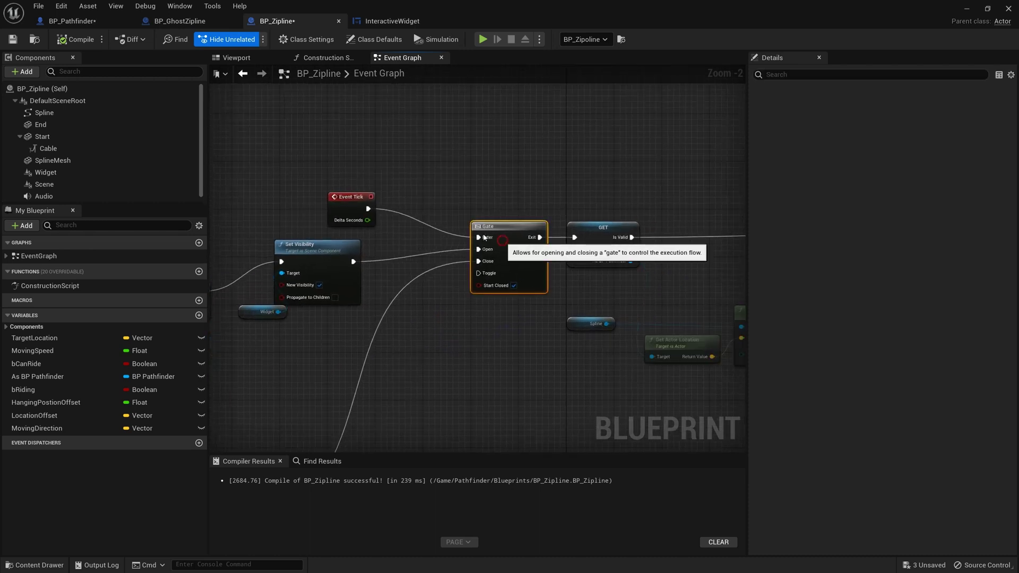
{"action": "left_click", "coordinate": [350, 197]}
{"action": "left_click", "coordinate": [496, 344]}
{"action": "mouse_move", "coordinate": [525, 337]}
{"action": "right_mouse_down"}
{"action": "mouse_move", "coordinate": [433, 330]}
{"action": "mouse_move", "coordinate": [463, 295]}
{"action": "mouse_move", "coordinate": [405, 301]}
{"action": "right_mouse_up"}
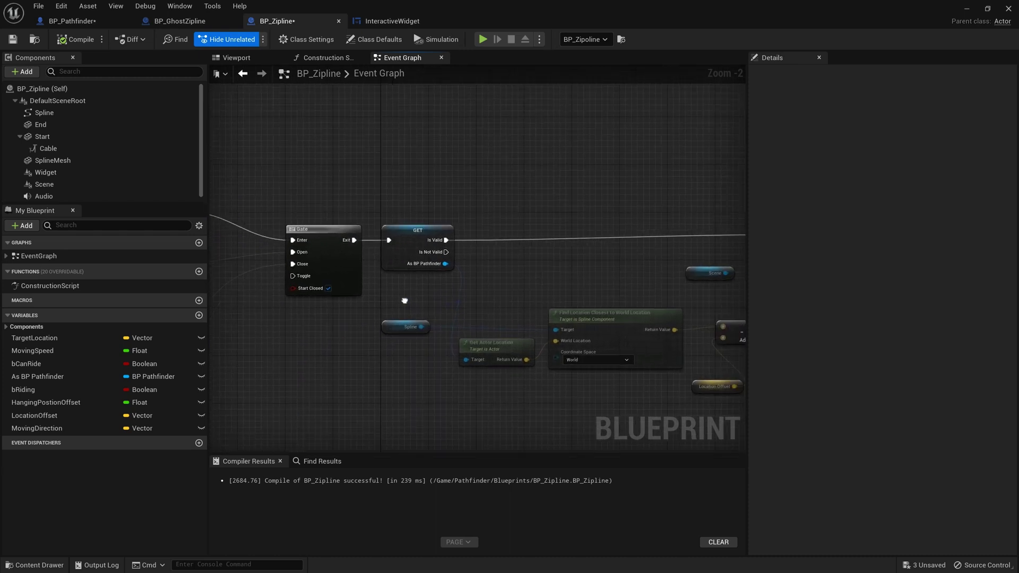
{"action": "left_click", "coordinate": [407, 245]}
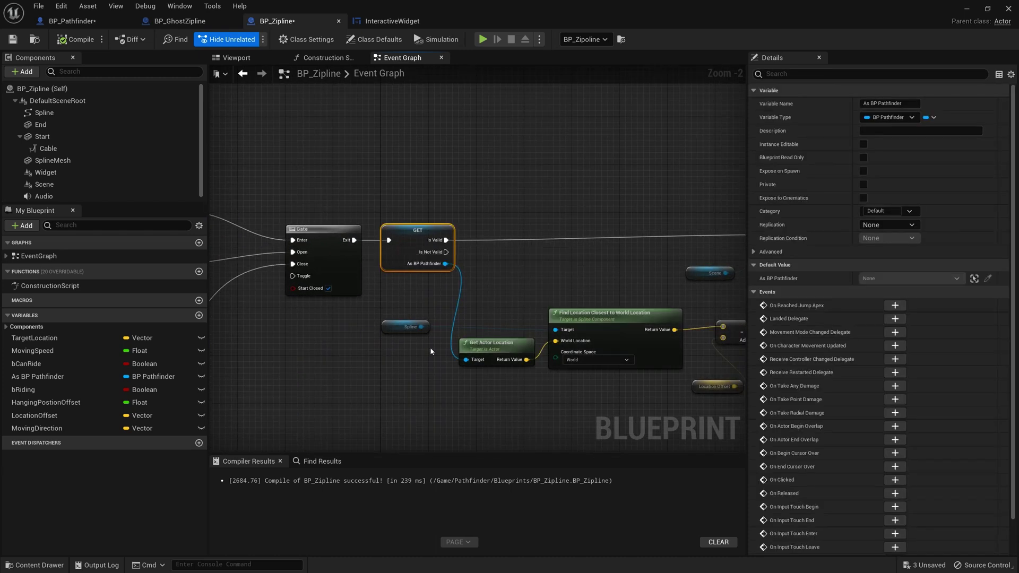
{"action": "right_click_drag", "start_coordinate": [452, 378], "coordinate": [339, 380]}
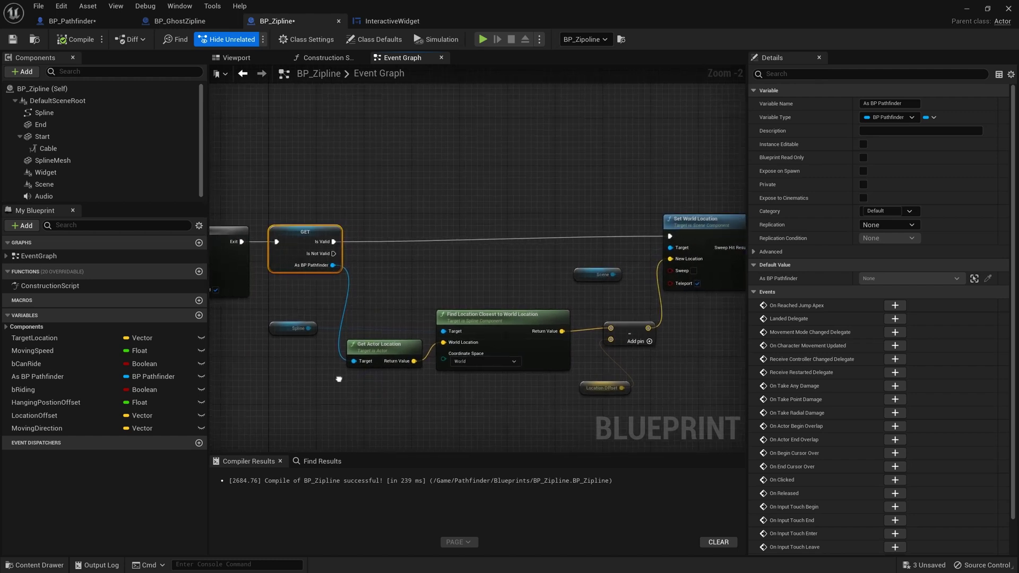
{"action": "left_click", "coordinate": [488, 344]}
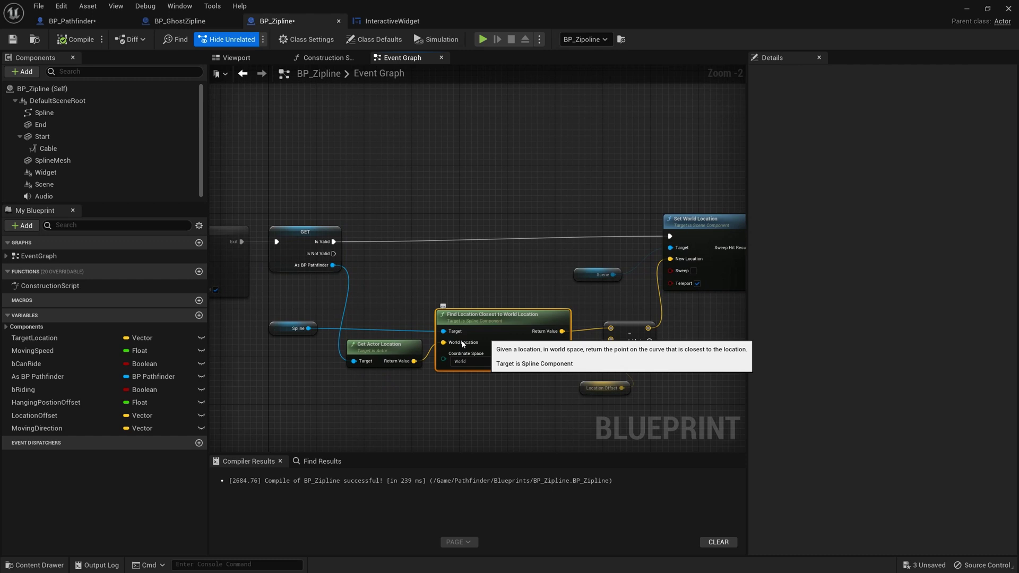
{"action": "left_click_drag", "start_coordinate": [443, 332], "coordinate": [309, 328]}
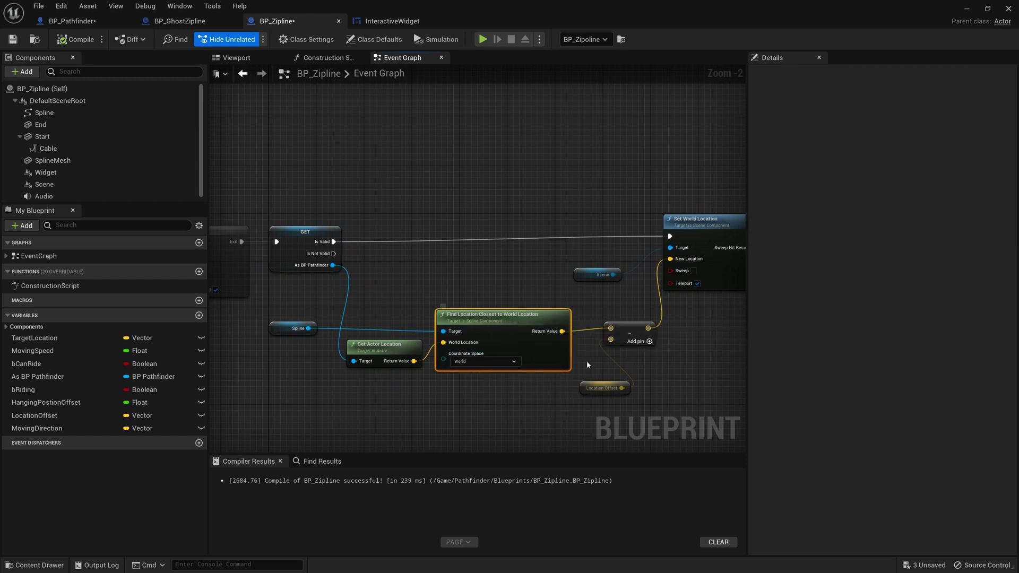
{"action": "right_click_drag", "start_coordinate": [590, 362], "coordinate": [488, 384]}
{"action": "left_click", "coordinate": [488, 383]}
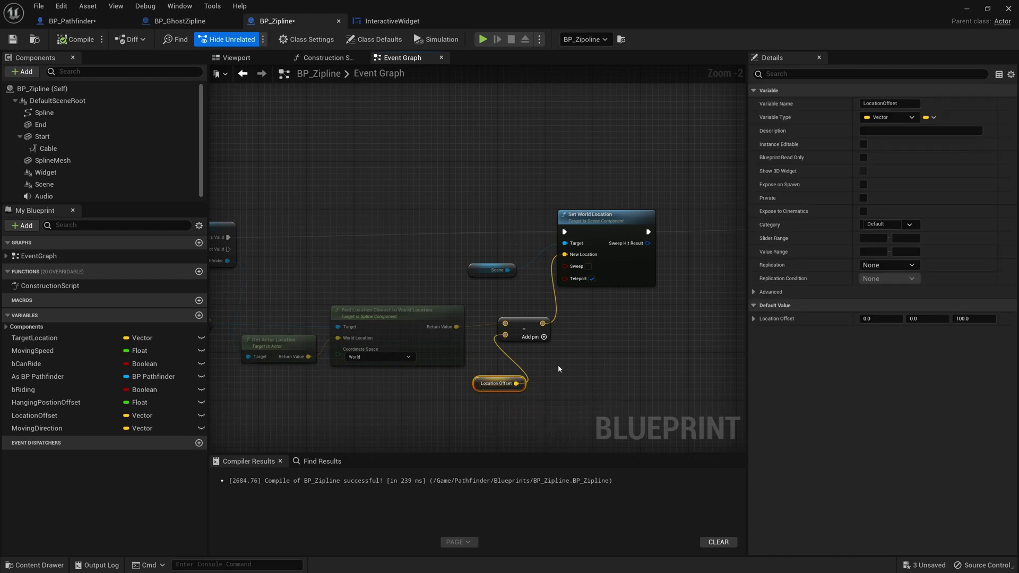
{"action": "scroll", "coordinate": [558, 366], "scroll_direction": "up", "scroll_amount": 2}
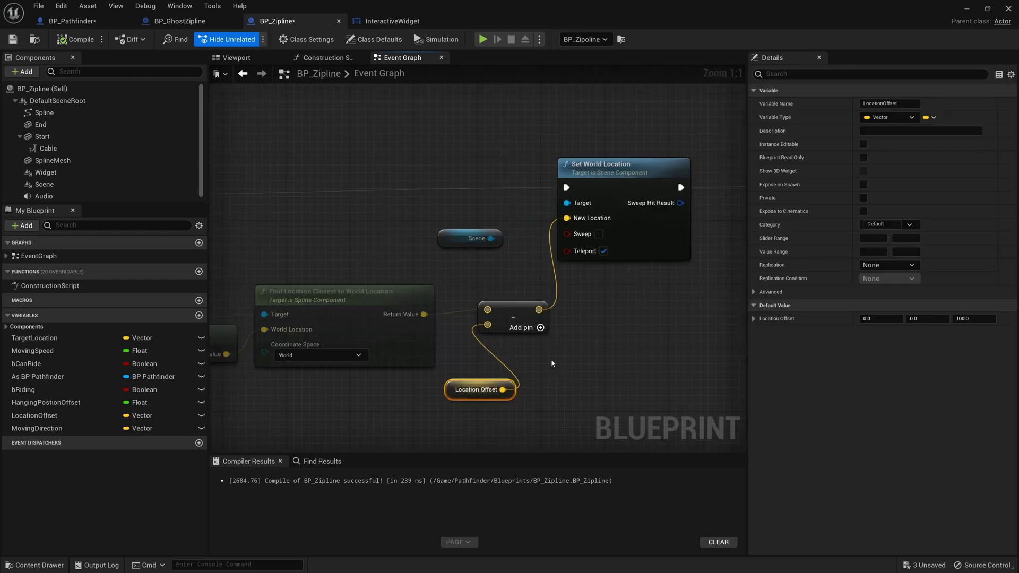
{"action": "left_click", "coordinate": [573, 347]}
{"action": "left_click", "coordinate": [461, 241]}
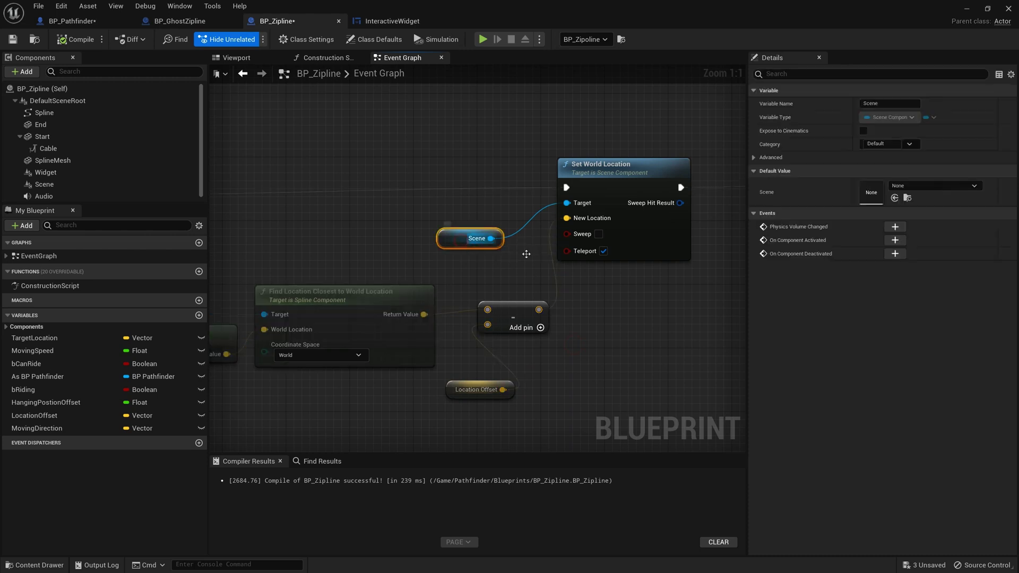
{"action": "left_click", "coordinate": [605, 167]}
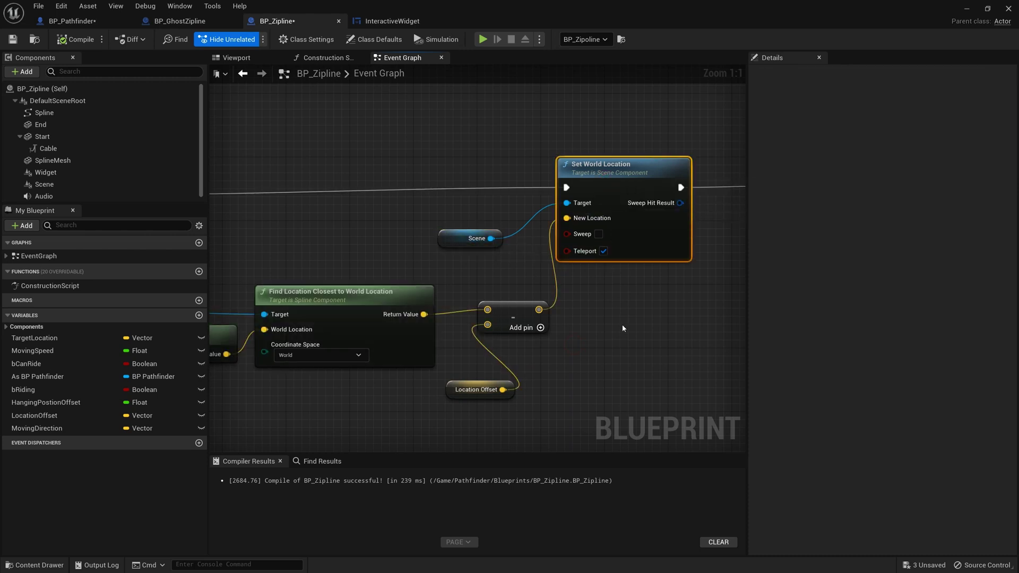
{"action": "left_click", "coordinate": [448, 242]}
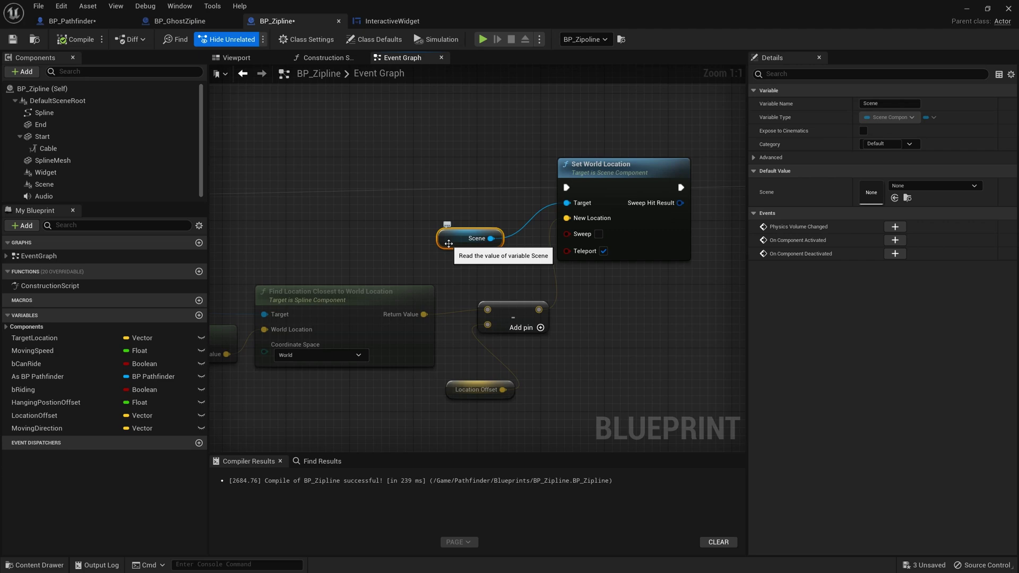
- Widen the graph area and trace the As BP Pathfinder and Get World Location nodes
{"action": "left_click", "coordinate": [313, 237]}
{"action": "mouse_move", "coordinate": [667, 284]}
{"action": "right_mouse_down"}
{"action": "mouse_move", "coordinate": [521, 289]}
{"action": "mouse_move", "coordinate": [315, 316]}
{"action": "right_mouse_up"}
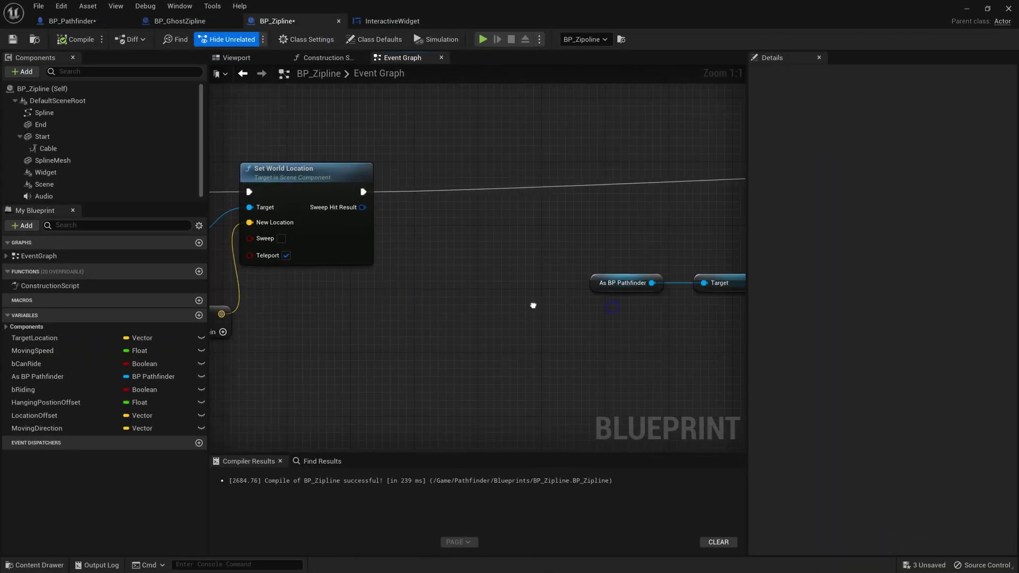
{"action": "scroll", "coordinate": [316, 316], "scroll_direction": "down", "scroll_amount": 2}
{"action": "scroll", "coordinate": [494, 326], "scroll_direction": "down", "scroll_amount": 2}
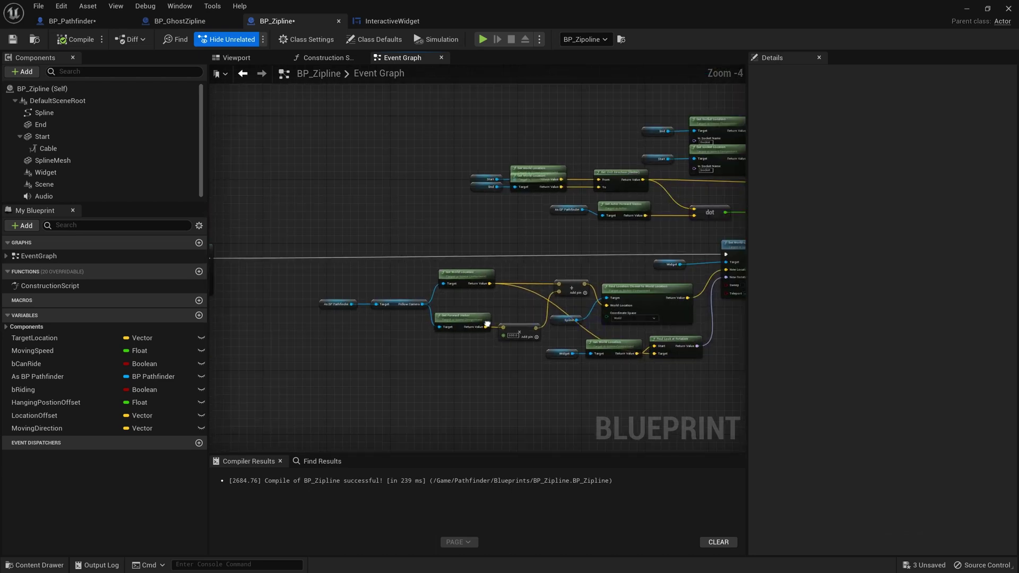
{"action": "mouse_move", "coordinate": [495, 326]}
{"action": "right_mouse_down"}
{"action": "mouse_move", "coordinate": [422, 331]}
{"action": "mouse_move", "coordinate": [409, 321]}
{"action": "right_mouse_up"}
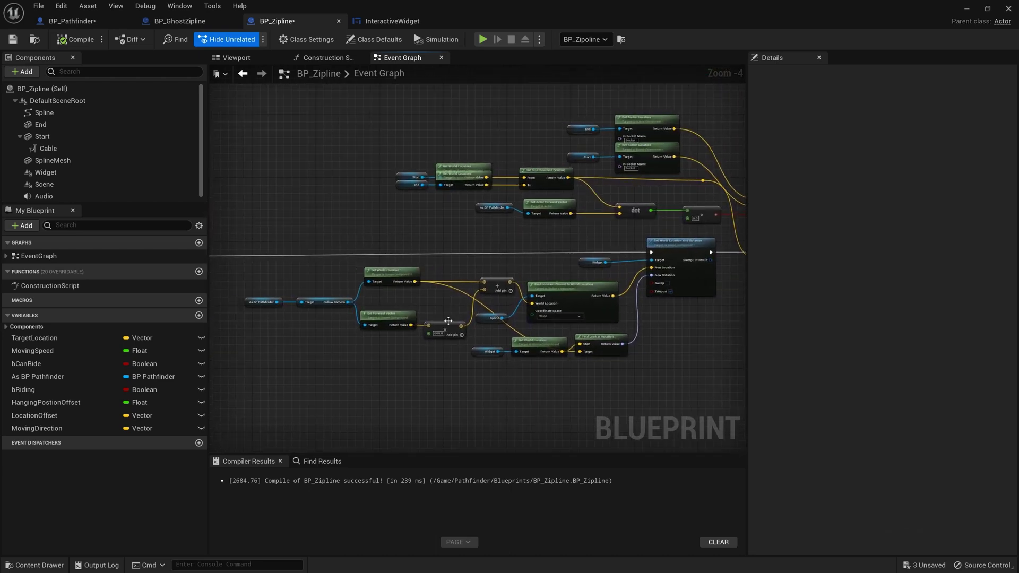
{"action": "scroll", "coordinate": [668, 284], "scroll_direction": "up", "scroll_amount": 3}
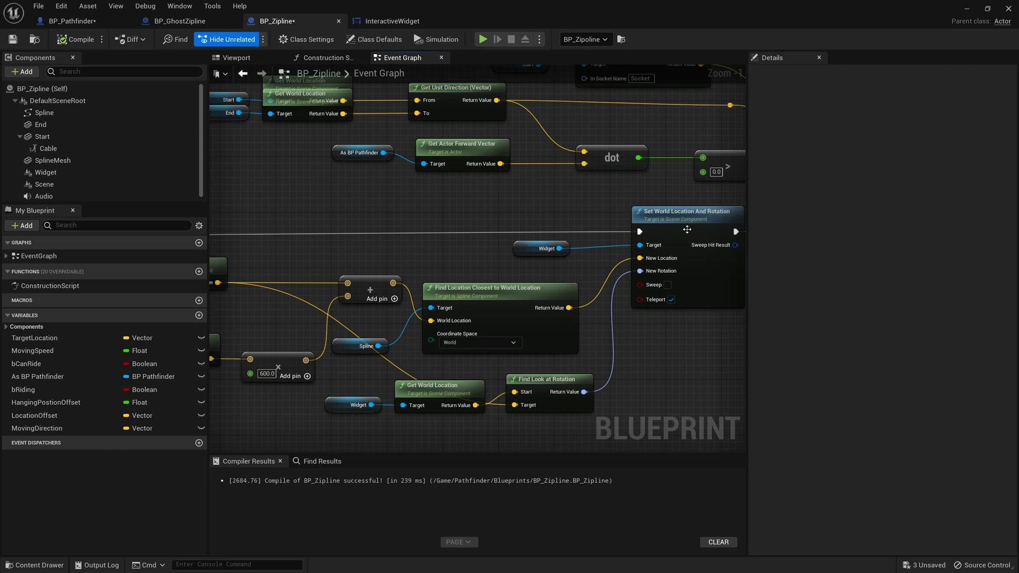
{"action": "scroll", "coordinate": [688, 230], "scroll_direction": "down", "scroll_amount": 2}
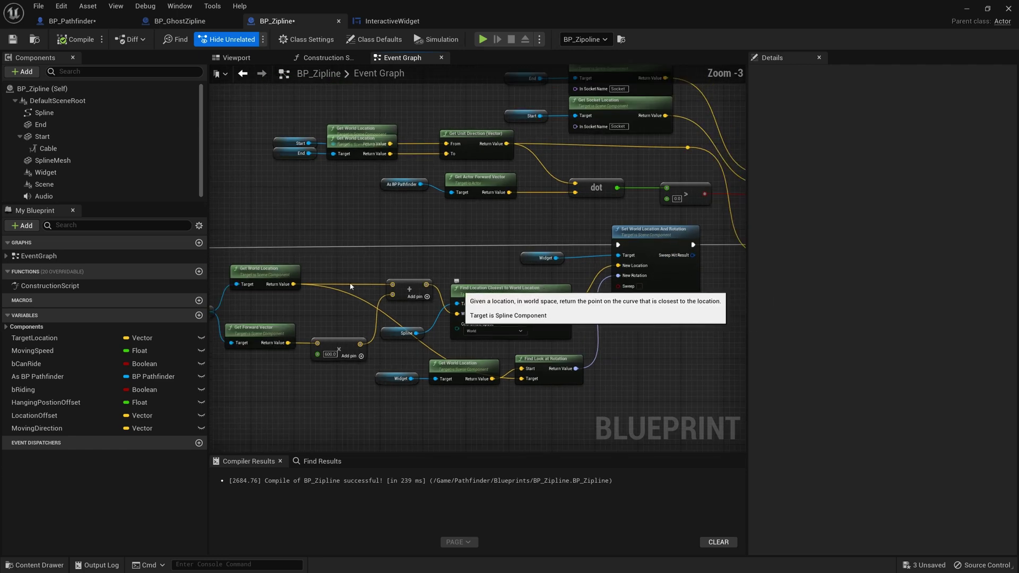
{"action": "right_click_drag", "start_coordinate": [351, 286], "coordinate": [703, 255]}
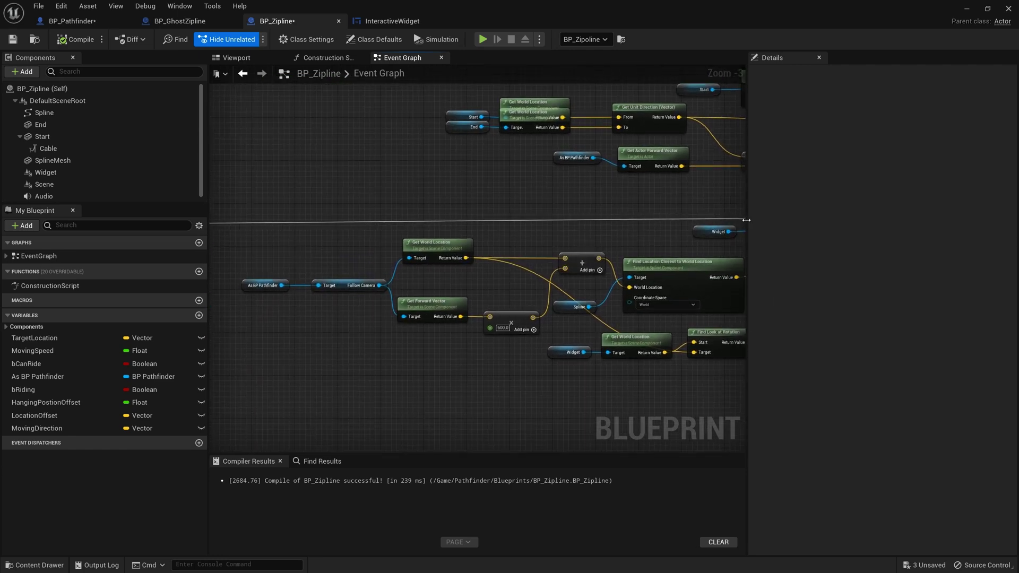
{"action": "left_click_drag", "start_coordinate": [747, 220], "coordinate": [915, 219]}
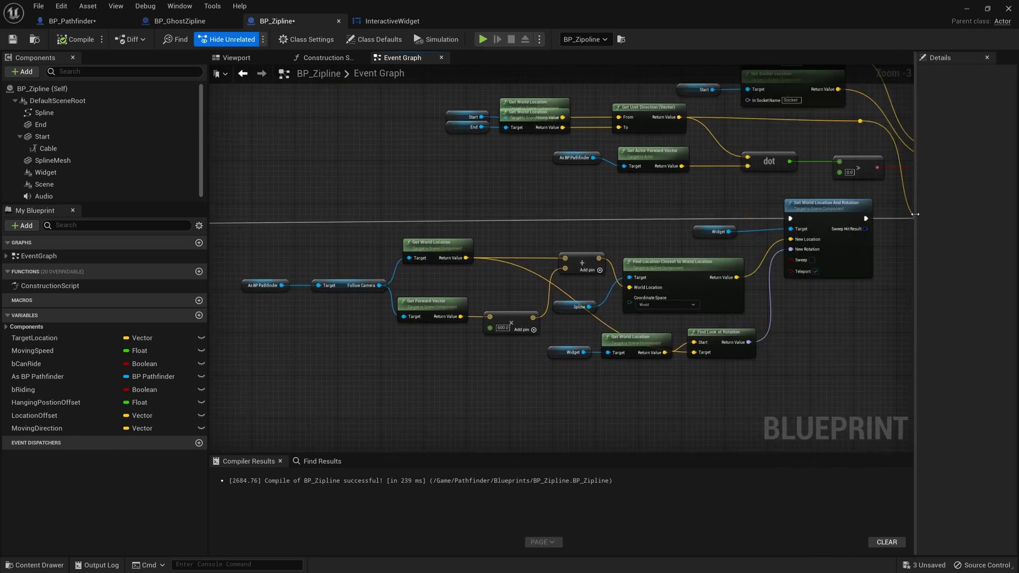
{"action": "left_click", "coordinate": [264, 287]}
{"action": "left_click", "coordinate": [351, 285]}
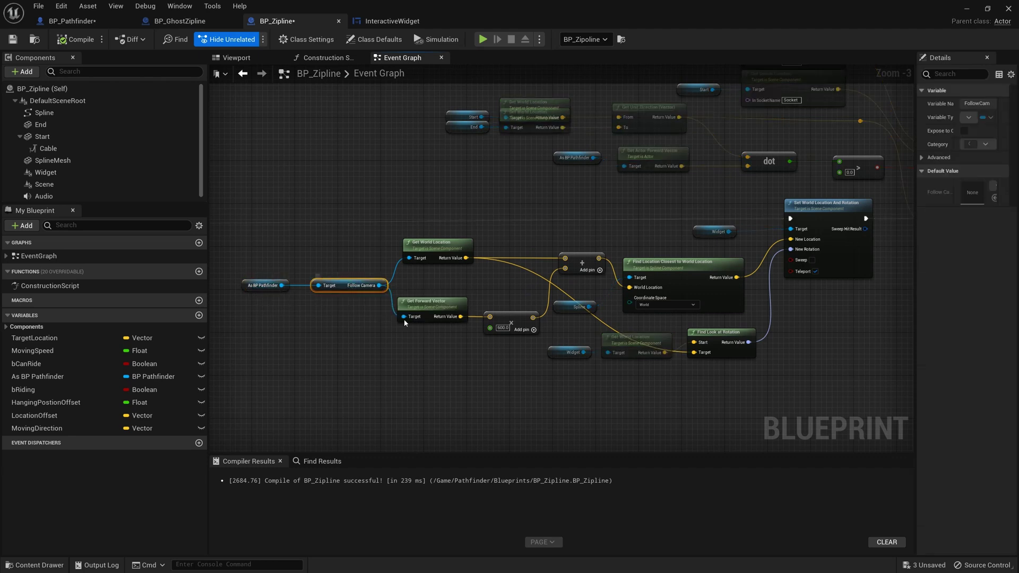
{"action": "left_click", "coordinate": [438, 244]}
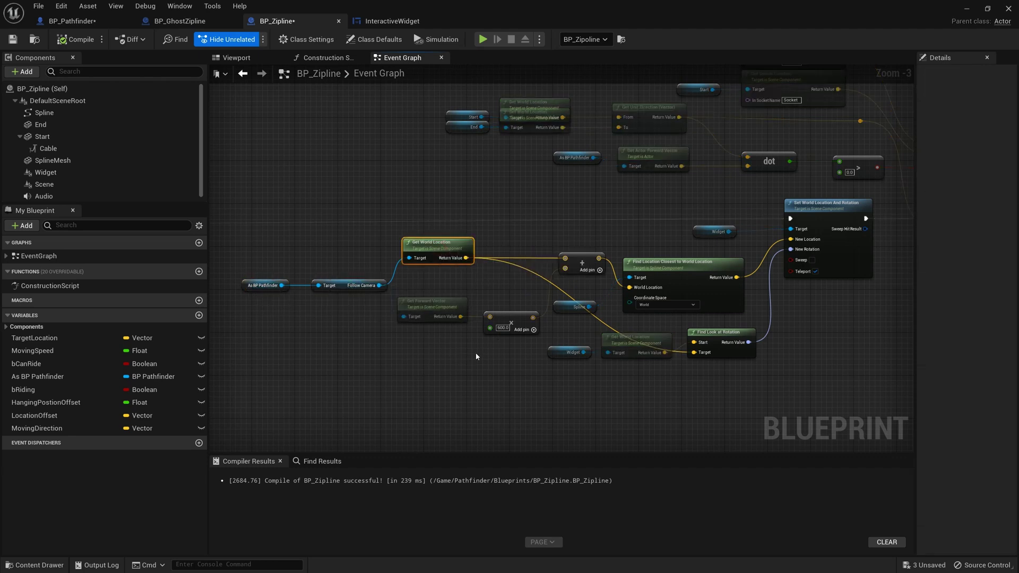
{"action": "left_click", "coordinate": [472, 371]}
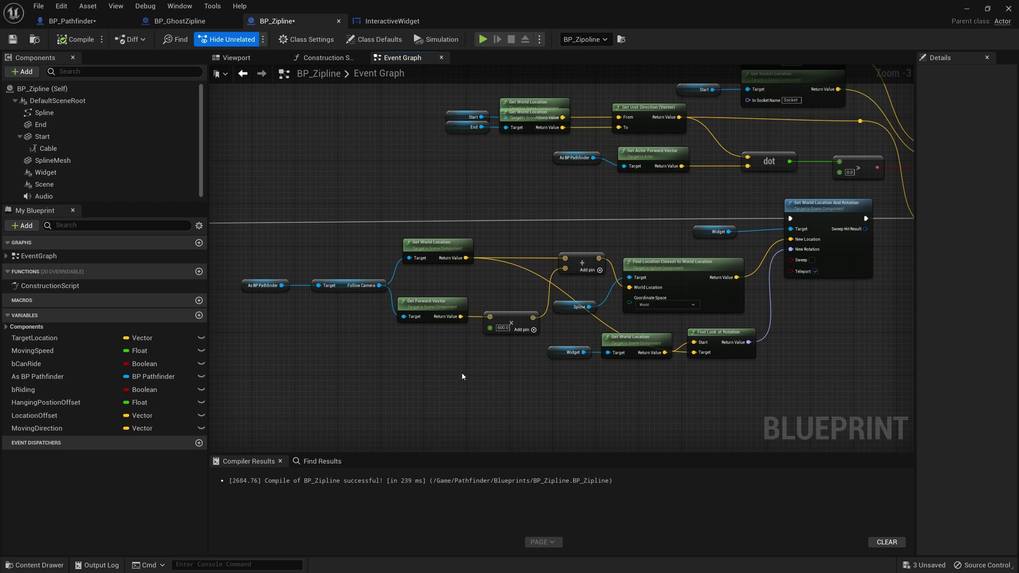
{"action": "scroll", "coordinate": [462, 376], "scroll_direction": "up", "scroll_amount": 1}
- Inspect Get Forward Vector, the 600.0 multiply, Spline and Find Location Closest to World Location
{"action": "left_click", "coordinate": [422, 303]}
{"action": "right_click_drag", "start_coordinate": [504, 357], "coordinate": [448, 359]}
{"action": "left_click", "coordinate": [462, 314]}
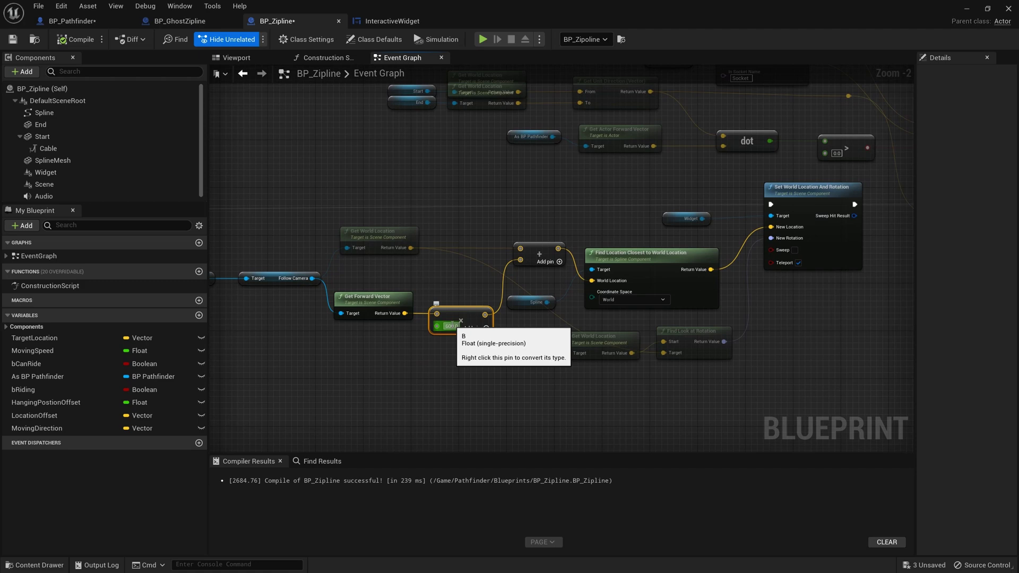
{"action": "left_click", "coordinate": [494, 348]}
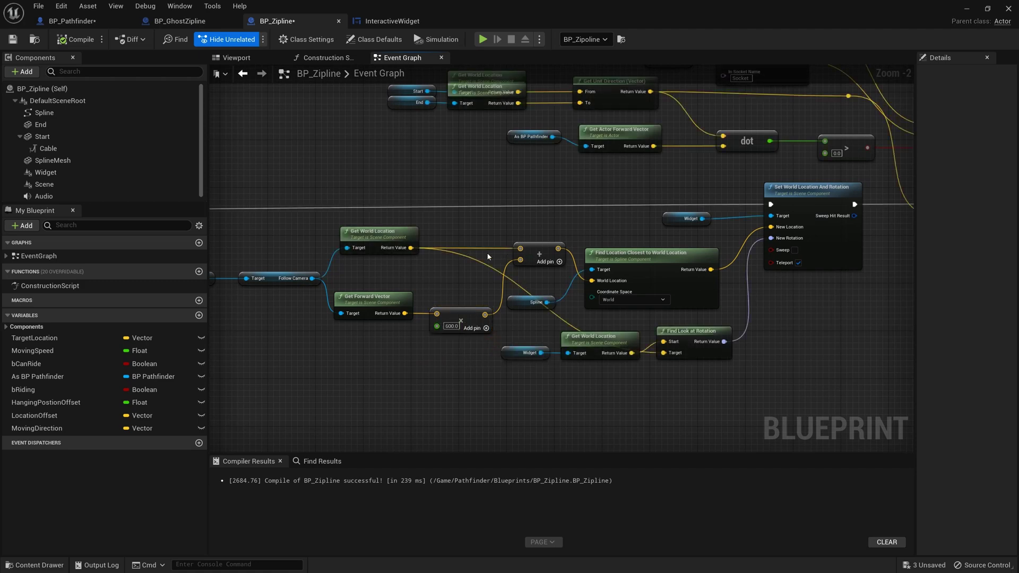
{"action": "right_click_drag", "start_coordinate": [556, 245], "coordinate": [510, 250]}
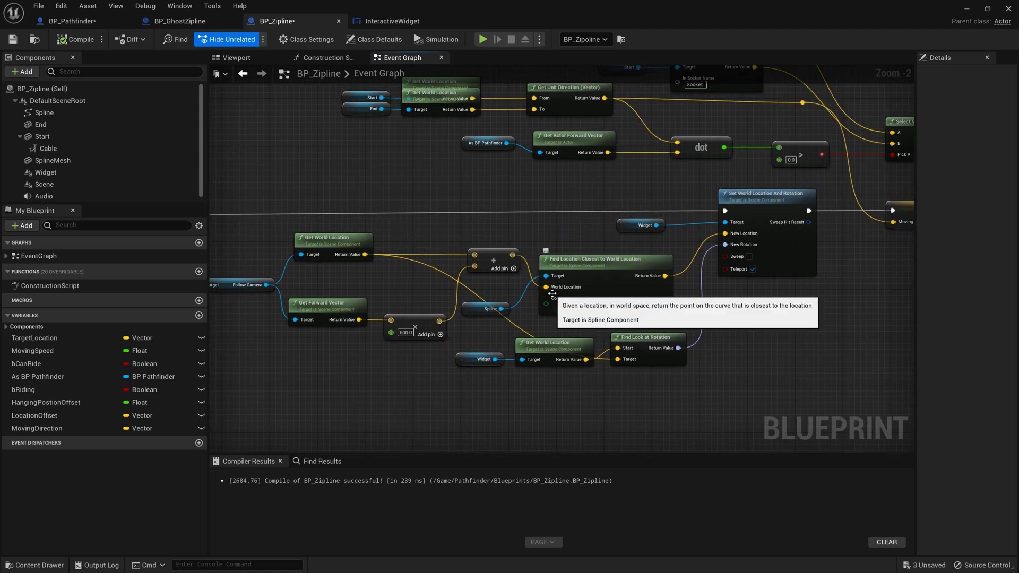
{"action": "scroll", "coordinate": [553, 294], "scroll_direction": "up", "scroll_amount": 2}
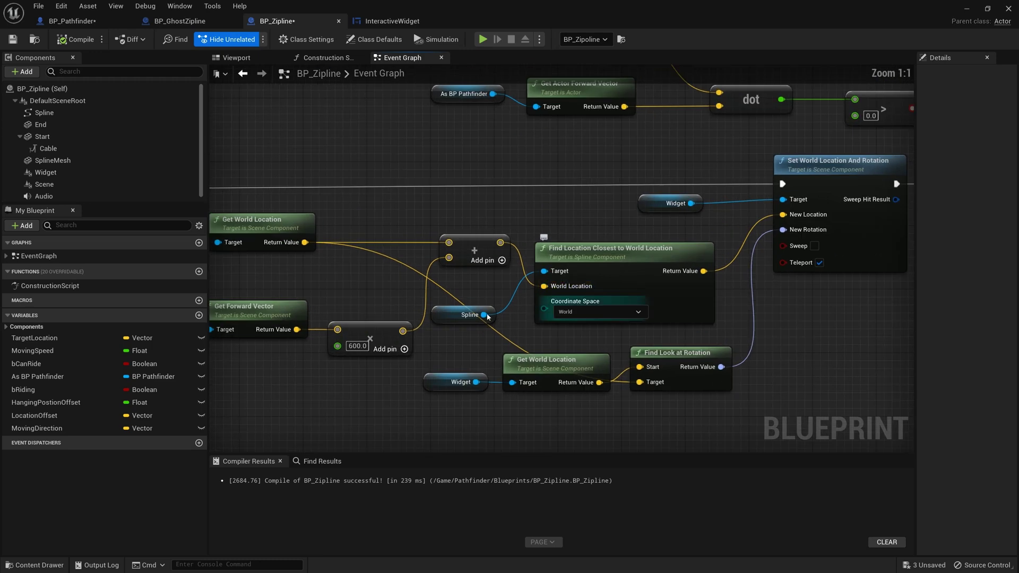
{"action": "left_click", "coordinate": [470, 314]}
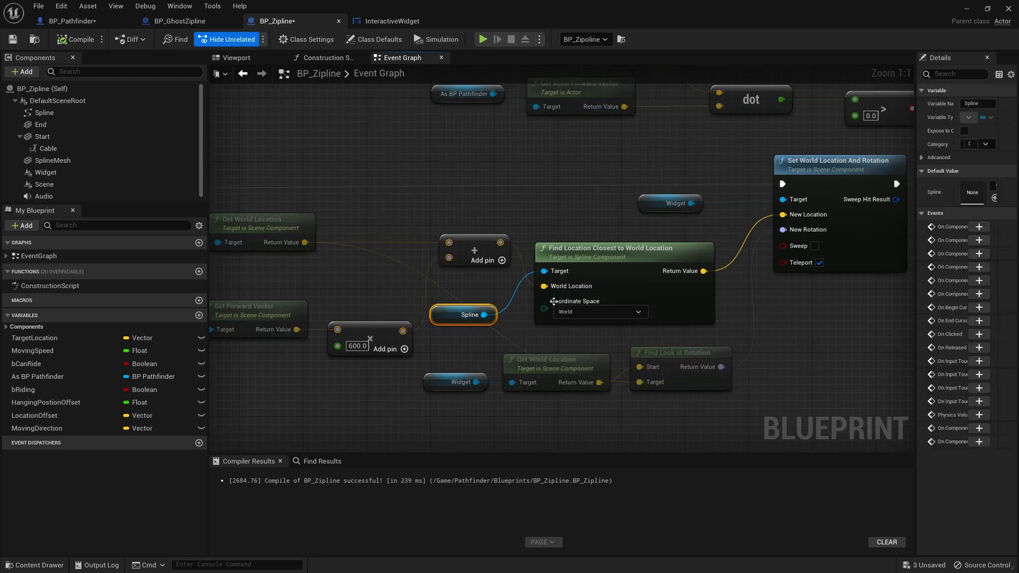
{"action": "left_click", "coordinate": [606, 252]}
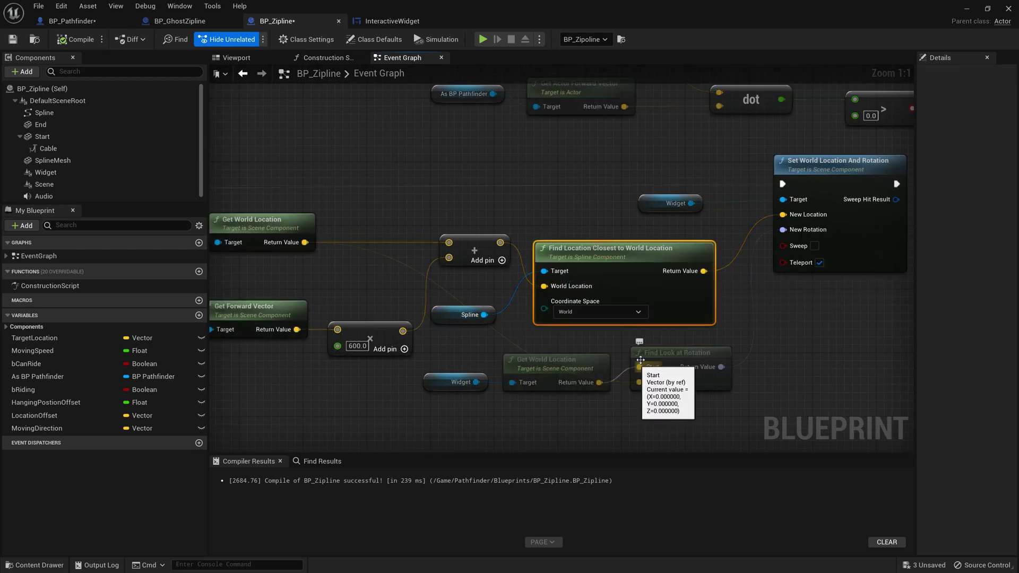
{"action": "left_click", "coordinate": [748, 303]}
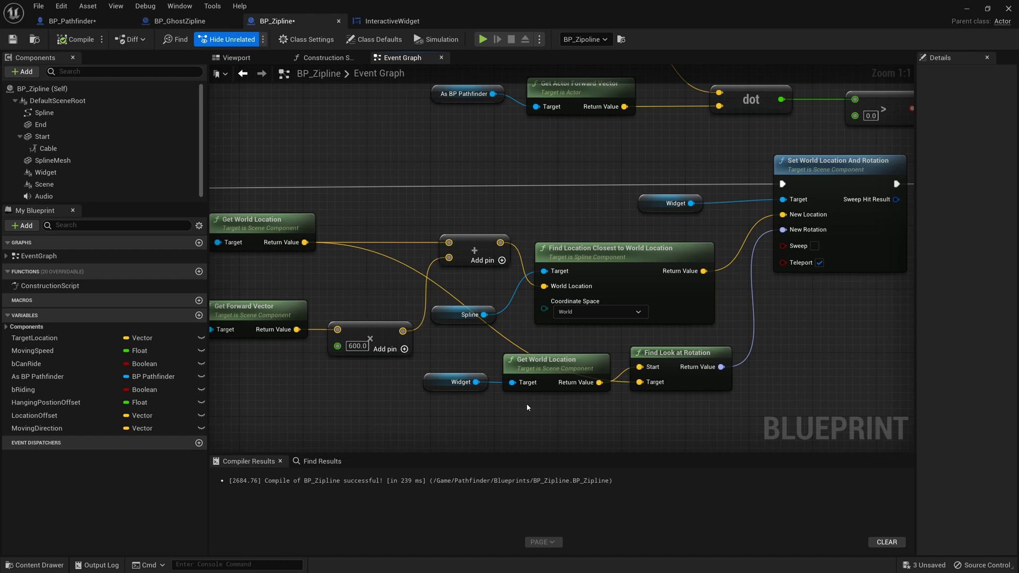
- Move the Widget and its Get World Location node below Find Look at Rotation
{"action": "left_click_drag", "start_coordinate": [526, 404], "coordinate": [447, 370]}
{"action": "left_click_drag", "start_coordinate": [518, 363], "coordinate": [508, 412]}
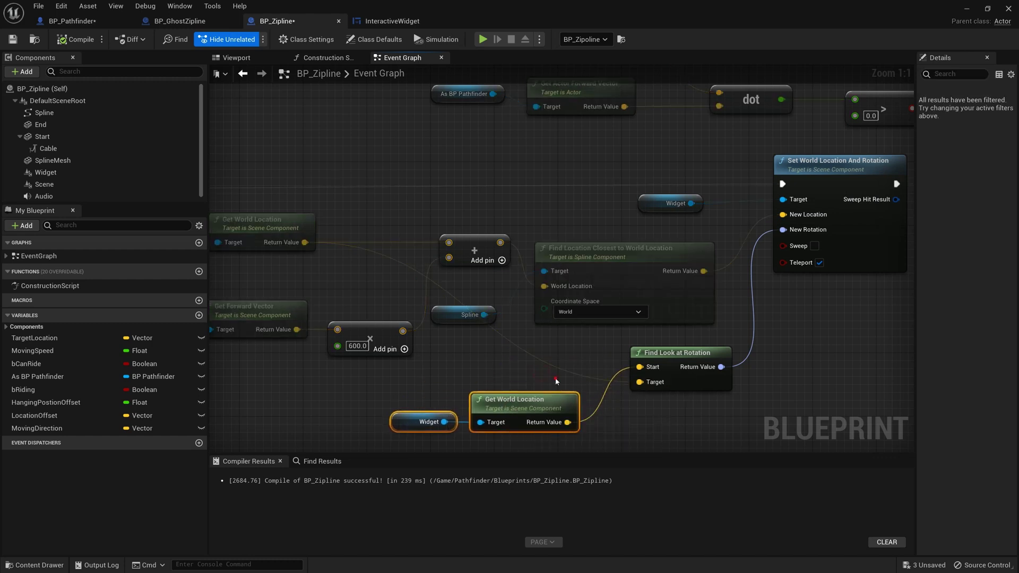
{"action": "left_click", "coordinate": [686, 391]}
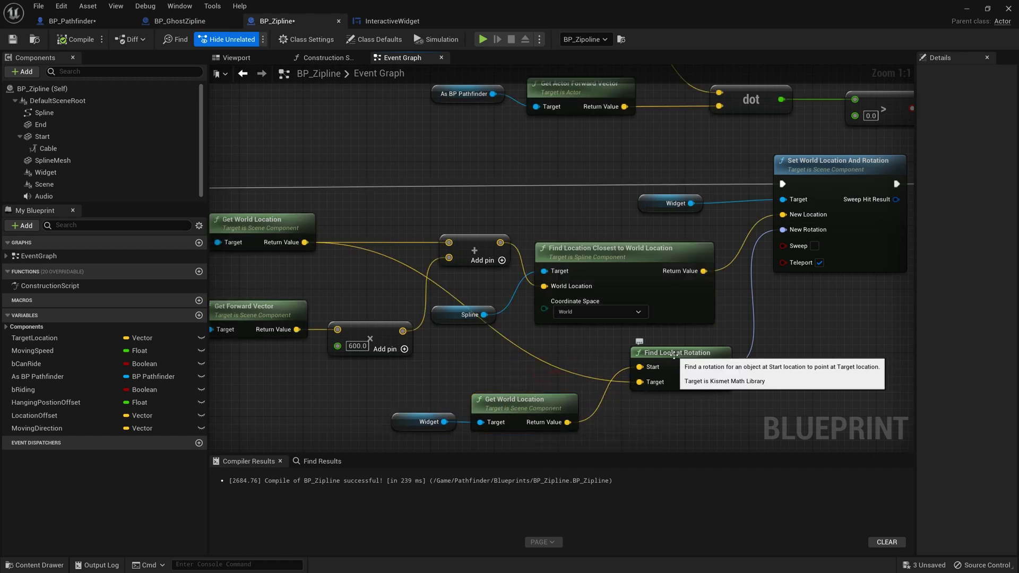
{"action": "mouse_move", "coordinate": [840, 166]}
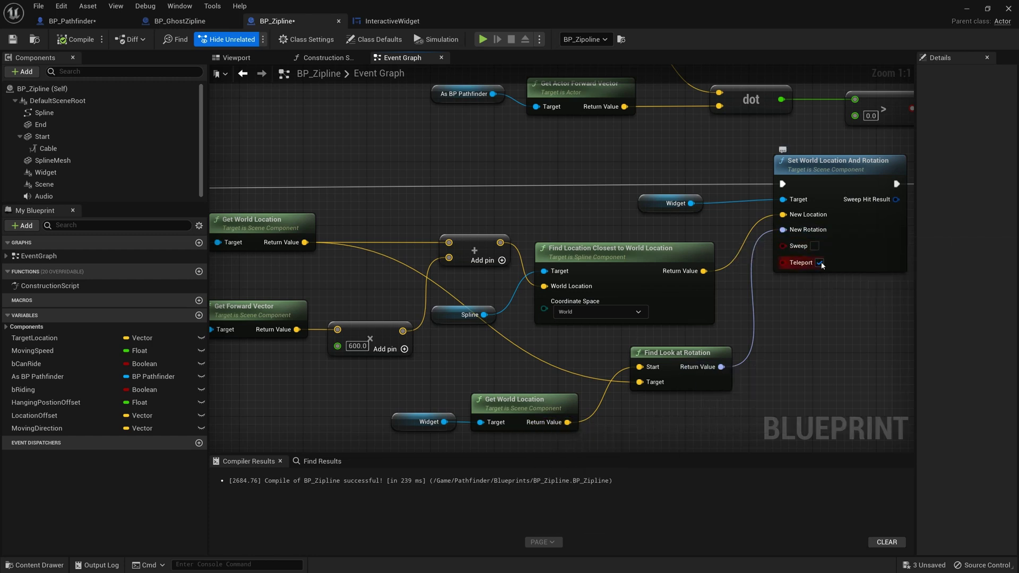
{"action": "right_click_drag", "start_coordinate": [879, 345], "coordinate": [708, 373]}
{"action": "scroll", "coordinate": [709, 373], "scroll_direction": "down", "scroll_amount": 1}
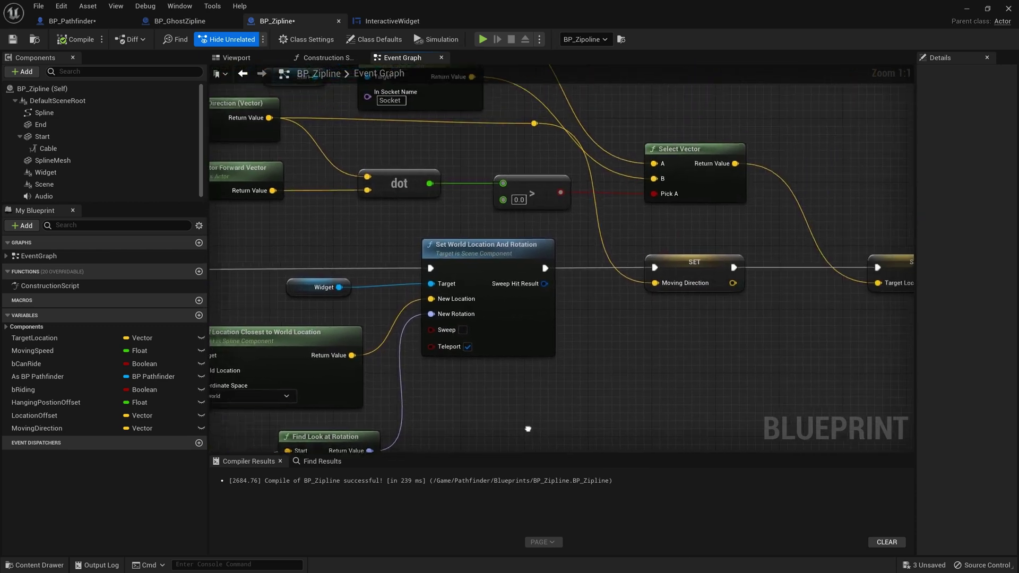
{"action": "scroll", "coordinate": [557, 414], "scroll_direction": "down", "scroll_amount": 1}
- Separate the End nodes from the Start pair and inspect Get Actor Forward Vector and dot
{"action": "right_click_drag", "start_coordinate": [655, 408], "coordinate": [781, 410]}
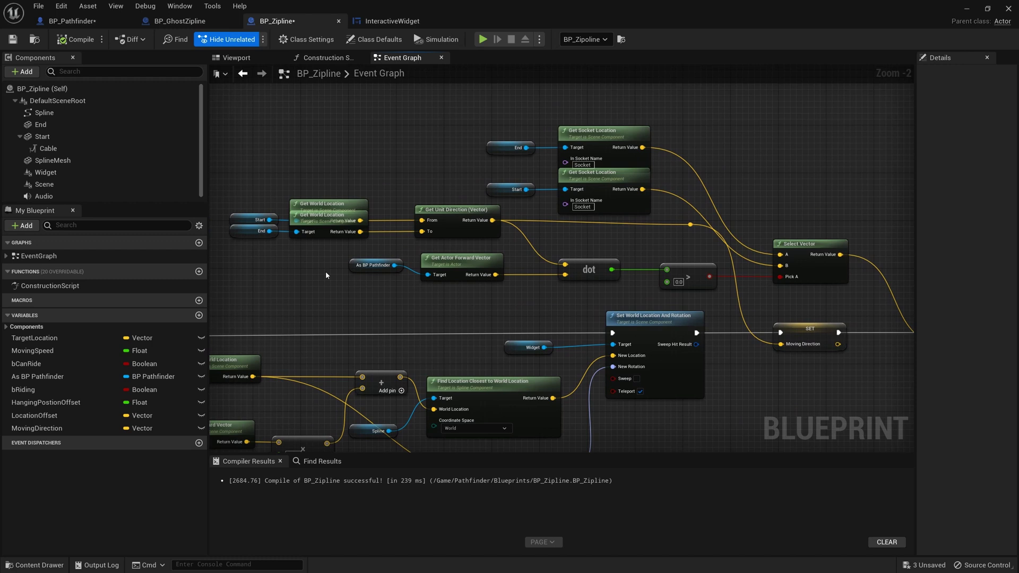
{"action": "right_click_drag", "start_coordinate": [326, 272], "coordinate": [327, 263]}
{"action": "mouse_move", "coordinate": [267, 241]}
{"action": "left_mouse_down"}
{"action": "mouse_move", "coordinate": [333, 231]}
{"action": "mouse_move", "coordinate": [331, 248]}
{"action": "left_mouse_up"}
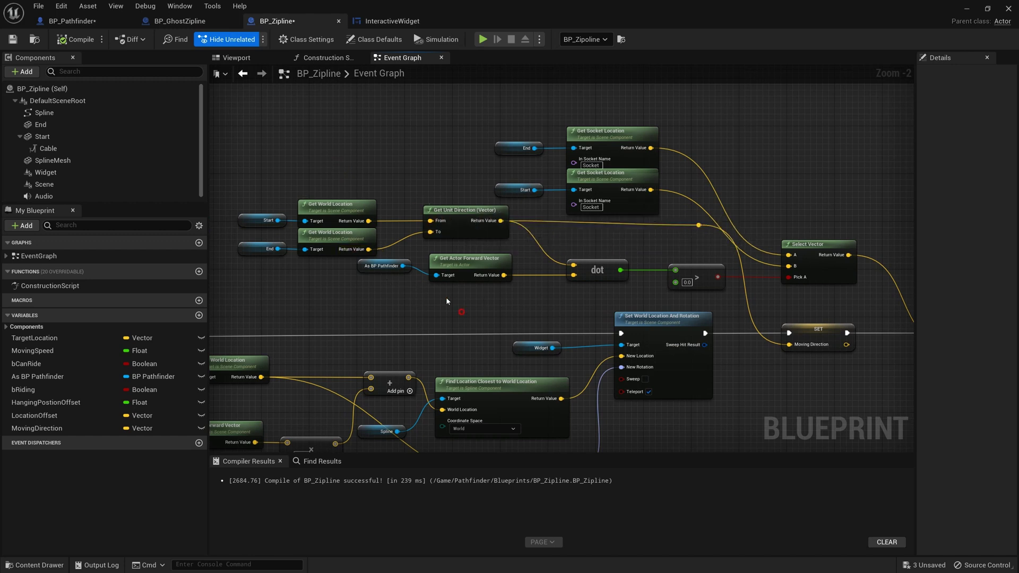
{"action": "left_click_drag", "start_coordinate": [481, 310], "coordinate": [366, 263]}
{"action": "left_click", "coordinate": [598, 275]}
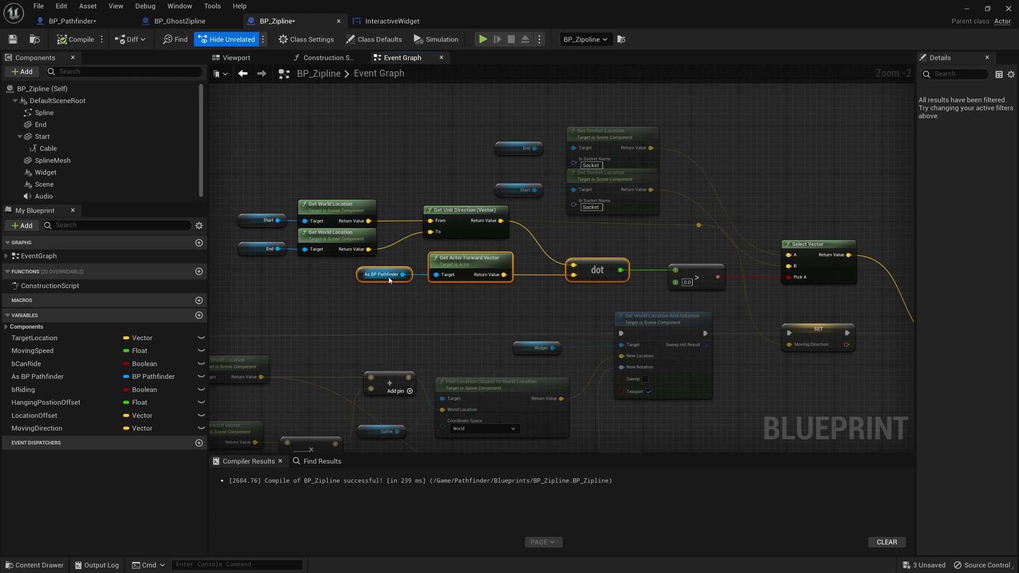
{"action": "left_click", "coordinate": [470, 263]}
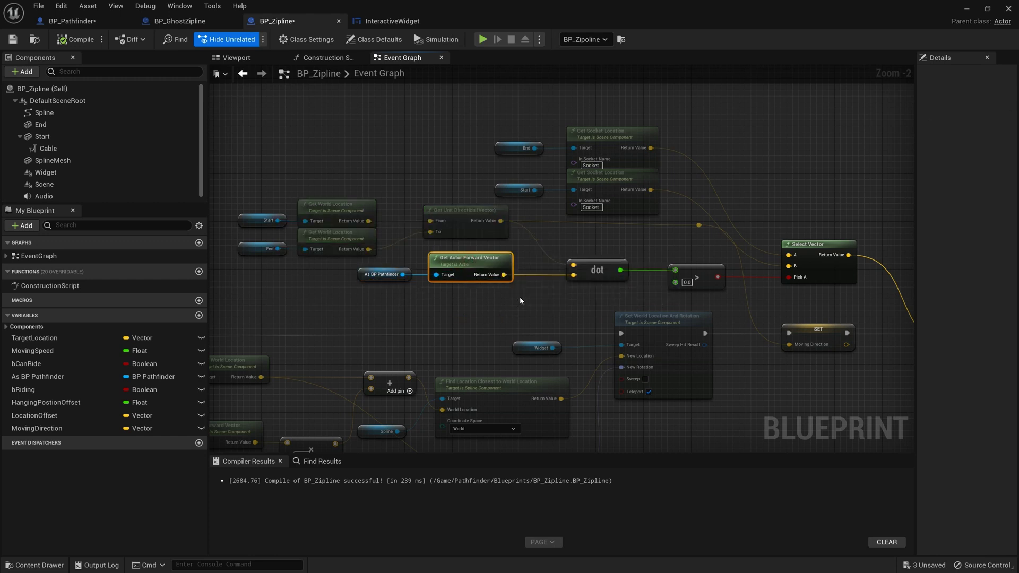
{"action": "left_click", "coordinate": [606, 269]}
{"action": "right_click_drag", "start_coordinate": [673, 291], "coordinate": [524, 294]}
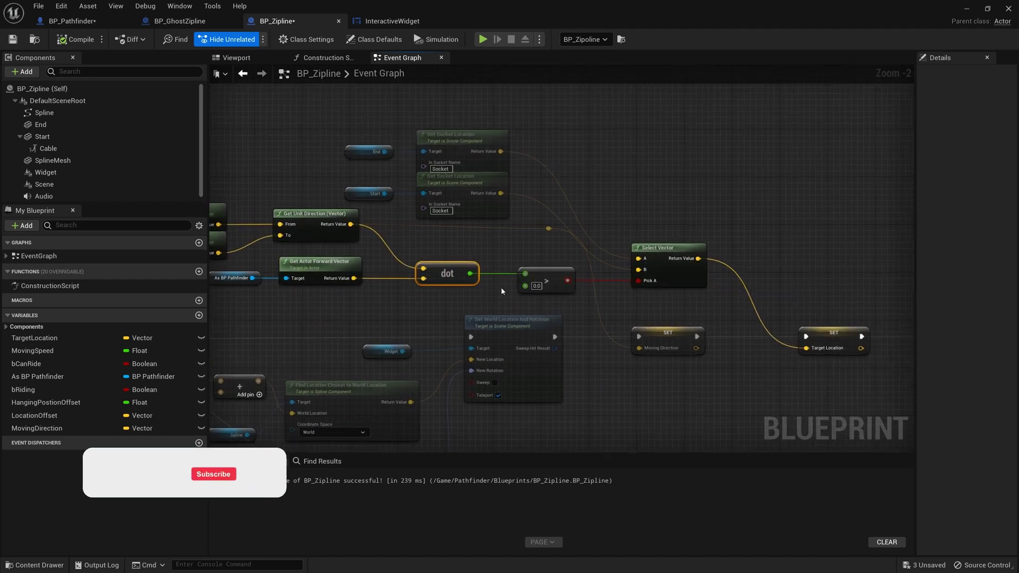
{"action": "scroll", "coordinate": [516, 286], "scroll_direction": "up", "scroll_amount": 1}
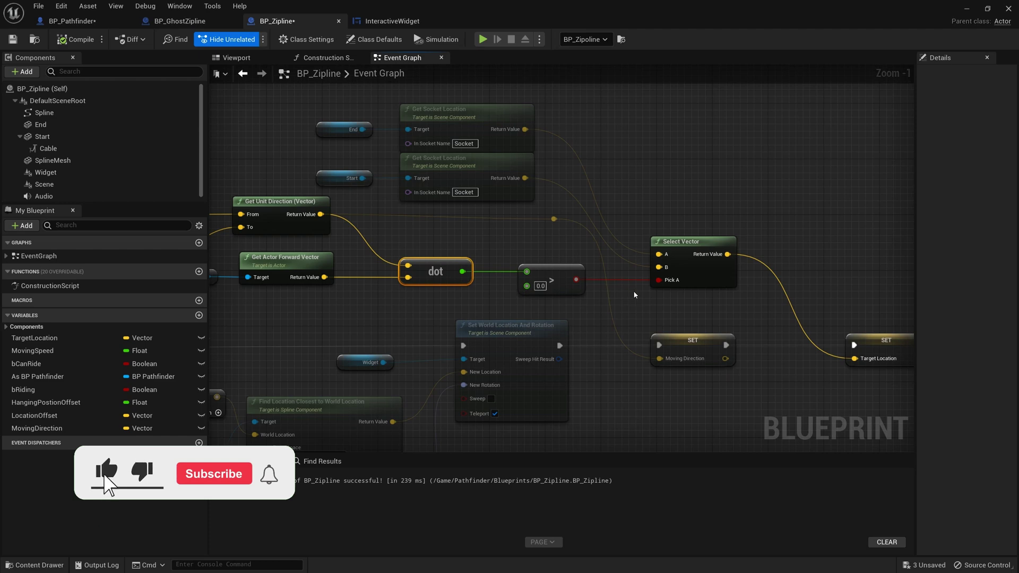
- Select the End variable with its Get Socket Location; inspect SET Target Location and Moving Direction
{"action": "left_click", "coordinate": [435, 201]}
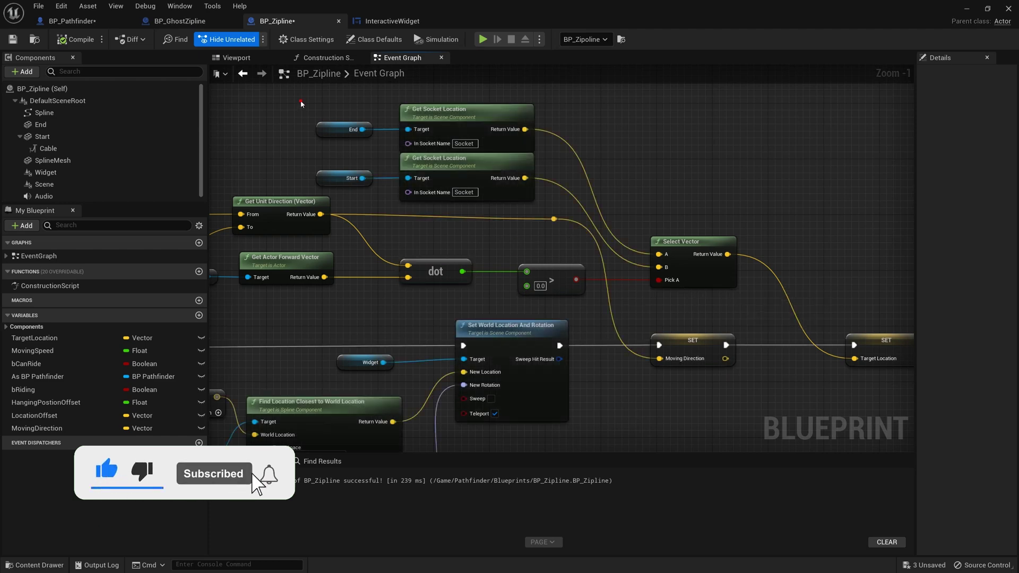
{"action": "left_click_drag", "start_coordinate": [301, 100], "coordinate": [494, 140]}
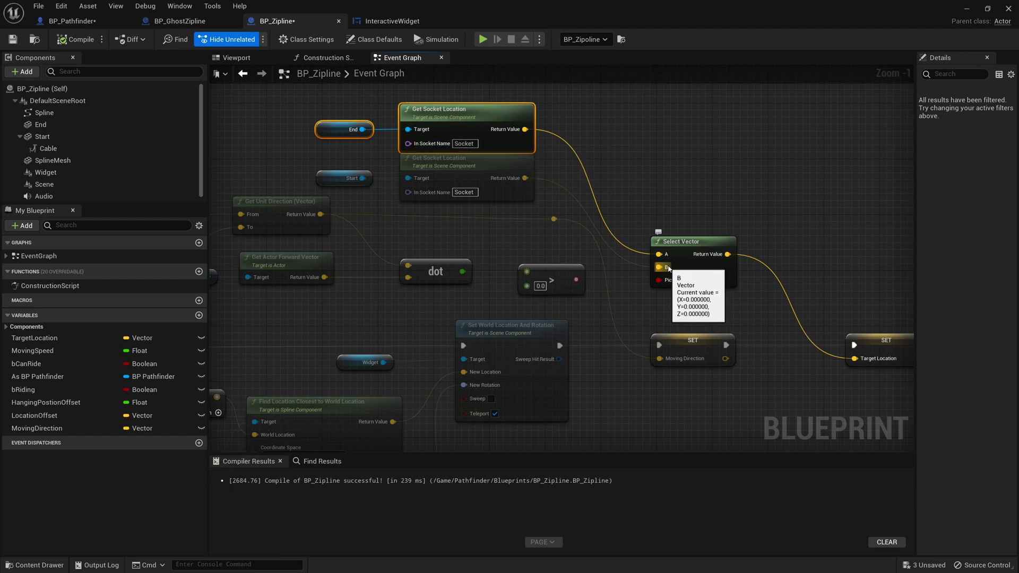
{"action": "right_click_drag", "start_coordinate": [870, 313], "coordinate": [850, 310]}
{"action": "left_click", "coordinate": [865, 350]}
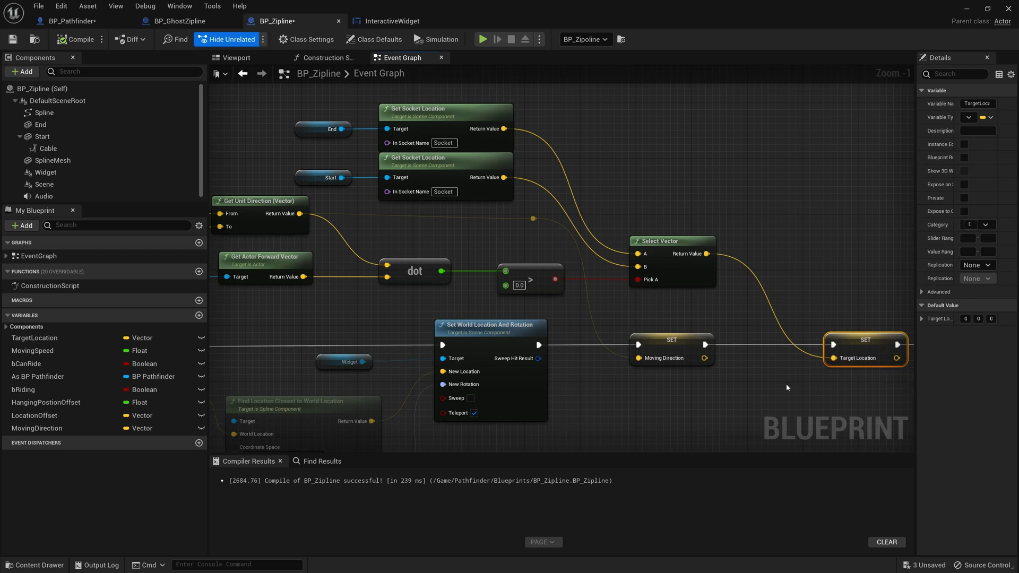
{"action": "left_click", "coordinate": [671, 345]}
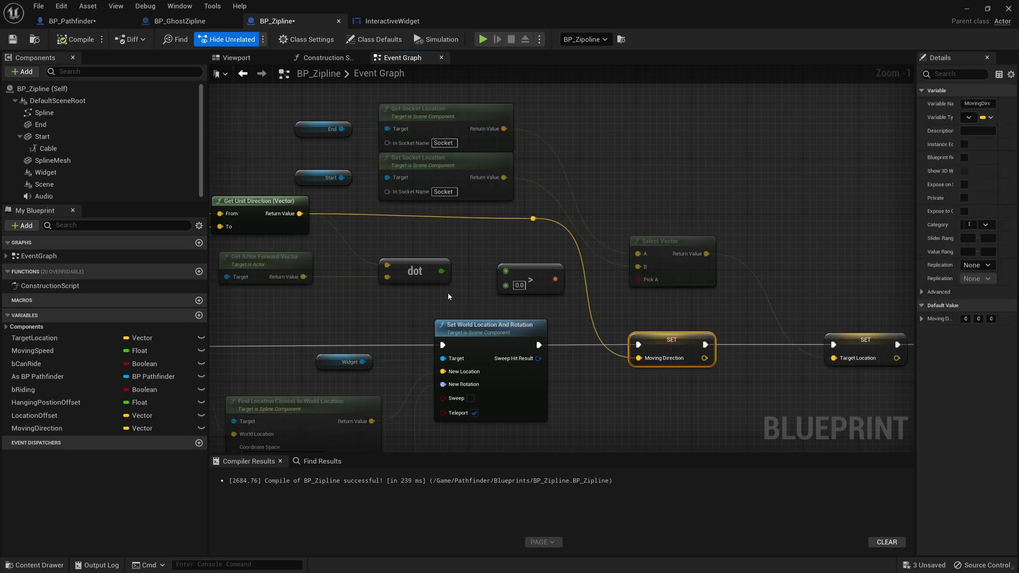
{"action": "right_click_drag", "start_coordinate": [448, 293], "coordinate": [748, 307]}
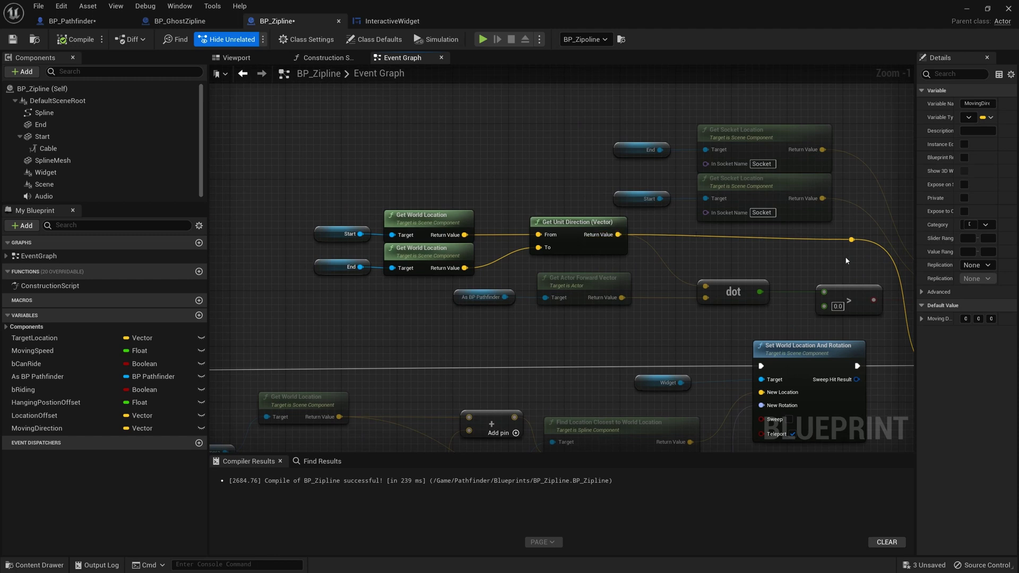
{"action": "right_click_drag", "start_coordinate": [847, 261], "coordinate": [736, 248]}
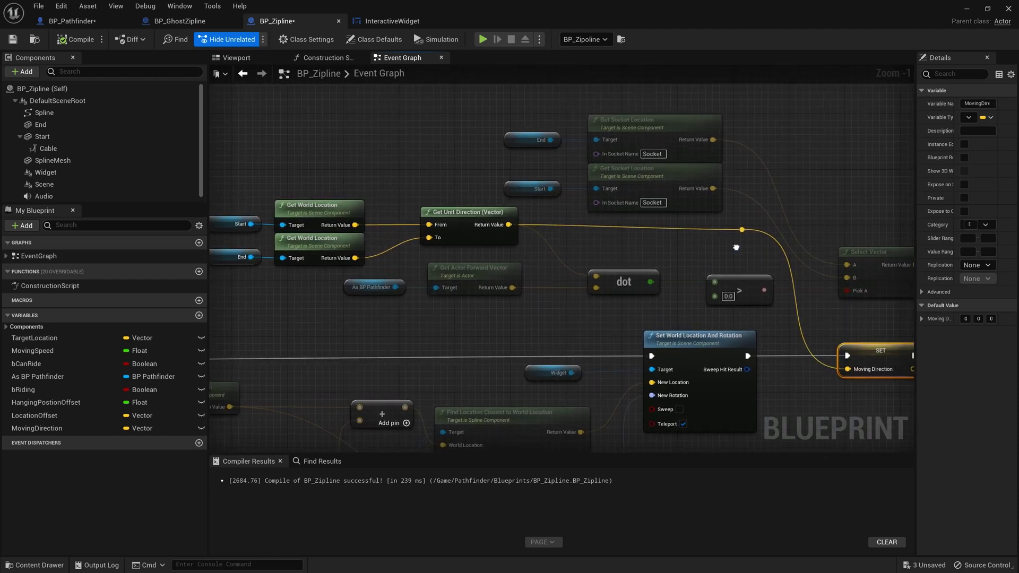
{"action": "left_click", "coordinate": [785, 335]}
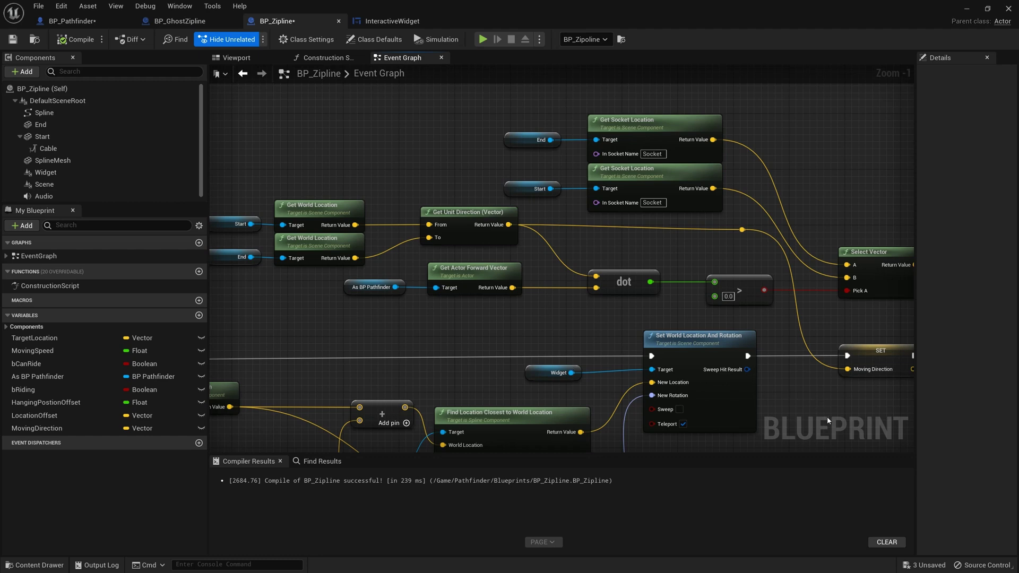
{"action": "right_click_drag", "start_coordinate": [868, 409], "coordinate": [375, 407]}
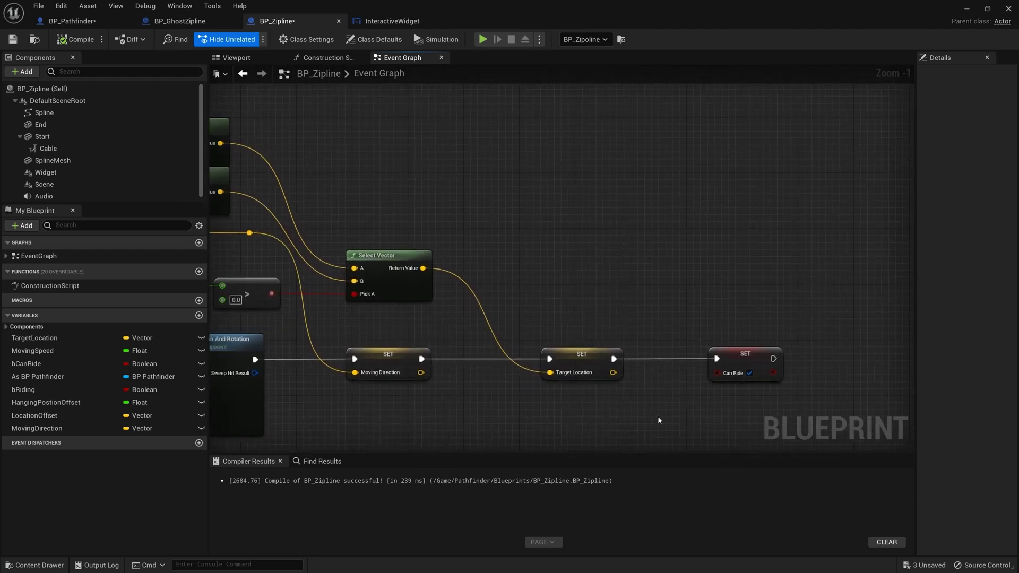
{"action": "left_click", "coordinate": [731, 359]}
{"action": "scroll", "coordinate": [463, 405], "scroll_direction": "down", "scroll_amount": 3}
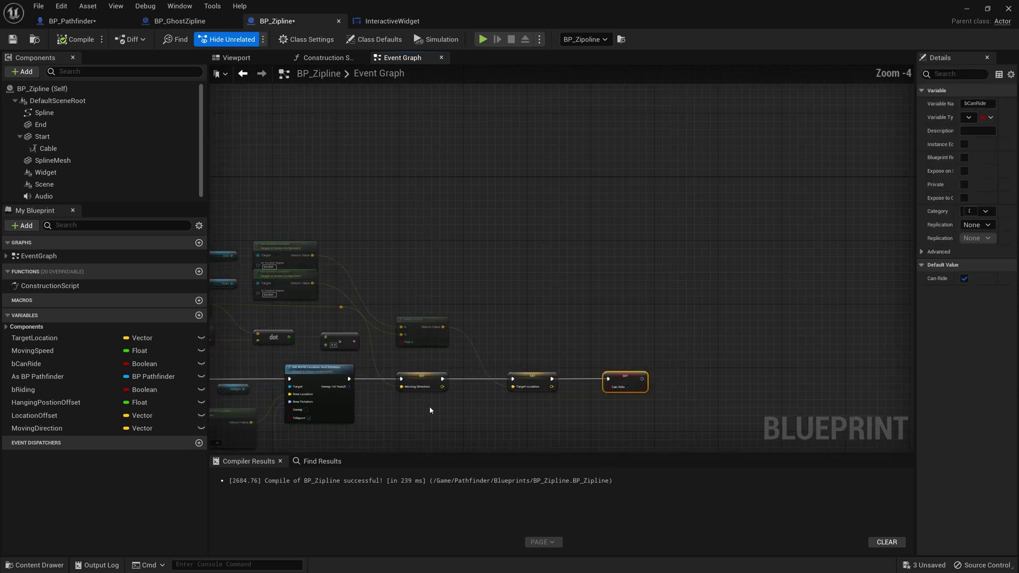
{"action": "scroll", "coordinate": [429, 406], "scroll_direction": "down", "scroll_amount": 2}
{"action": "scroll", "coordinate": [557, 367], "scroll_direction": "down", "scroll_amount": 1}
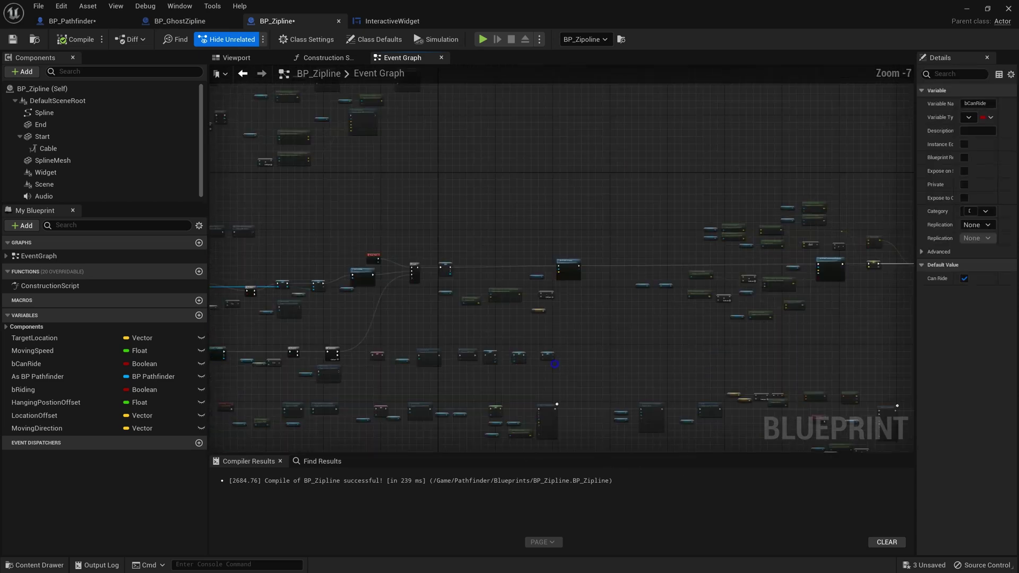
{"action": "scroll", "coordinate": [557, 320], "scroll_direction": "up", "scroll_amount": 1}
{"action": "scroll", "coordinate": [681, 231], "scroll_direction": "up", "scroll_amount": 2}
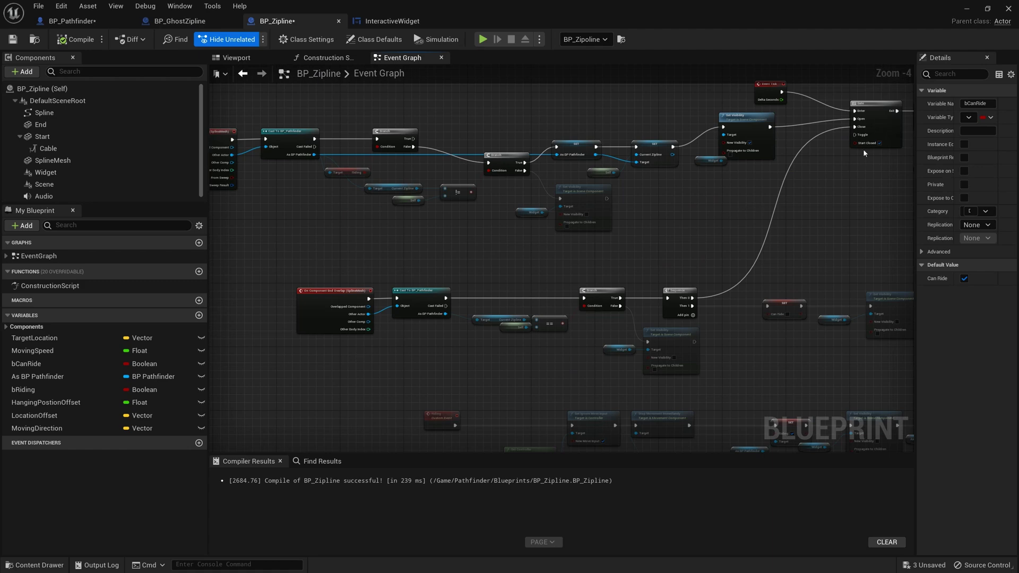
{"action": "scroll", "coordinate": [863, 149], "scroll_direction": "up", "scroll_amount": 3}
{"action": "scroll", "coordinate": [796, 239], "scroll_direction": "up", "scroll_amount": 2}
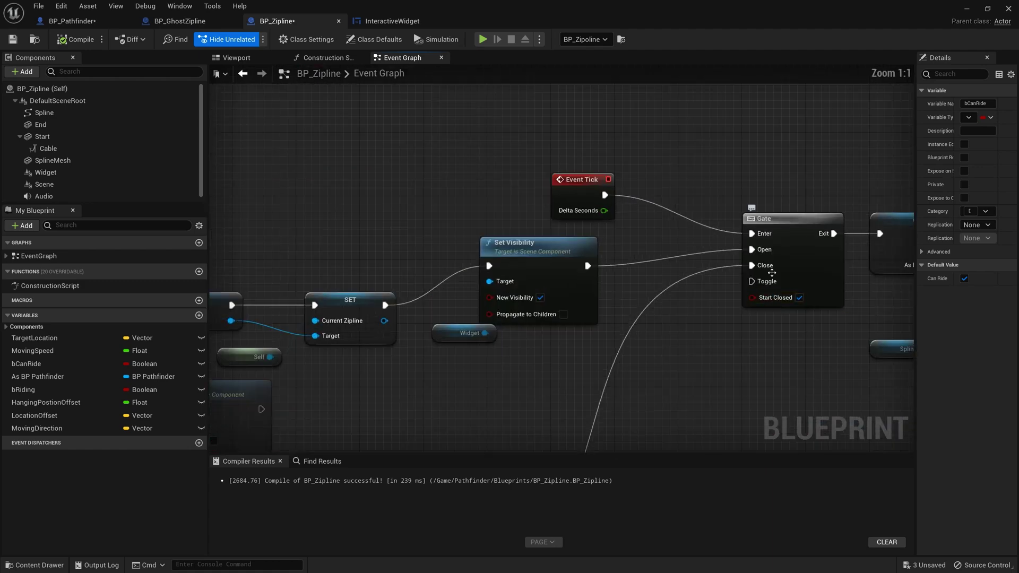
{"action": "scroll", "coordinate": [772, 272], "scroll_direction": "down", "scroll_amount": 3}
{"action": "right_click_drag", "start_coordinate": [677, 359], "coordinate": [769, 283]}
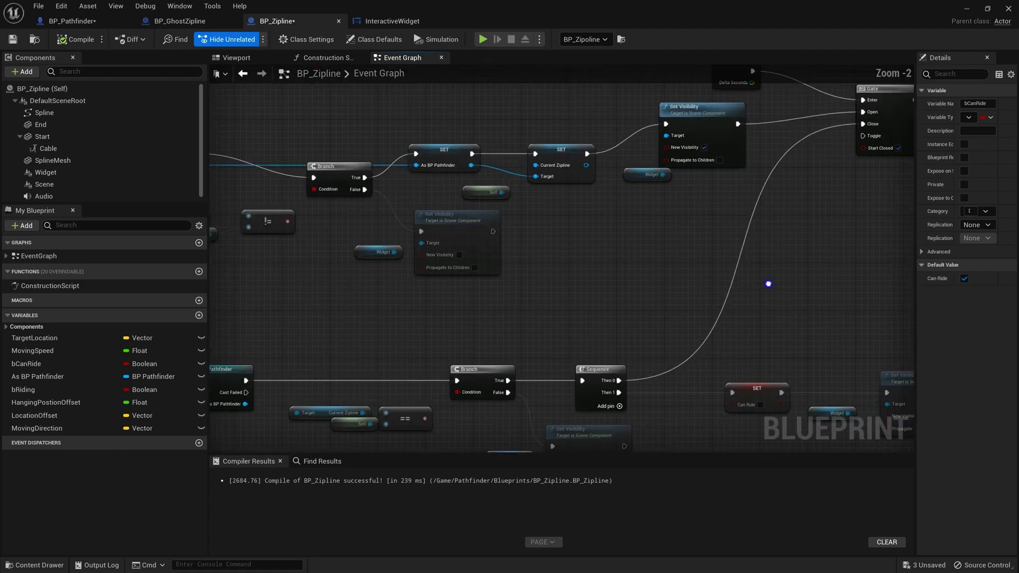
{"action": "scroll", "coordinate": [558, 302], "scroll_direction": "up", "scroll_amount": 1}
{"action": "scroll", "coordinate": [518, 303], "scroll_direction": "up", "scroll_amount": 1}
{"action": "scroll", "coordinate": [399, 279], "scroll_direction": "up", "scroll_amount": 1}
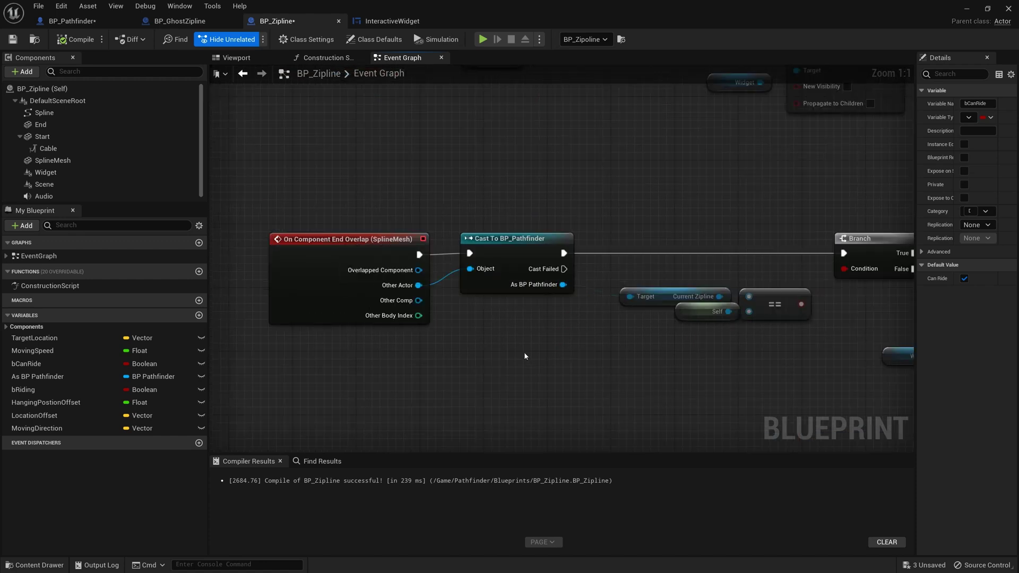
{"action": "right_click_drag", "start_coordinate": [537, 362], "coordinate": [386, 372]}
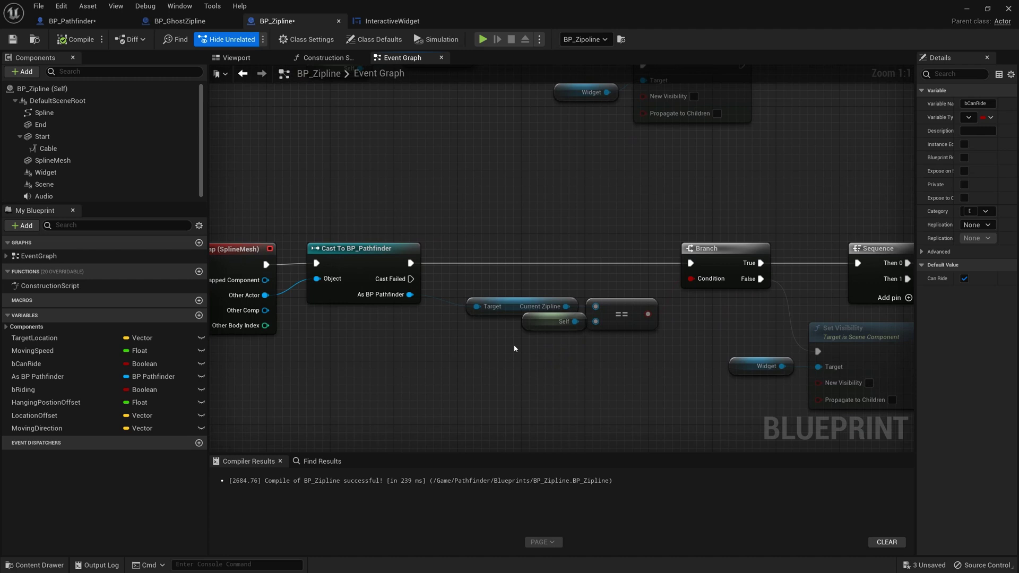
{"action": "left_click", "coordinate": [514, 341]}
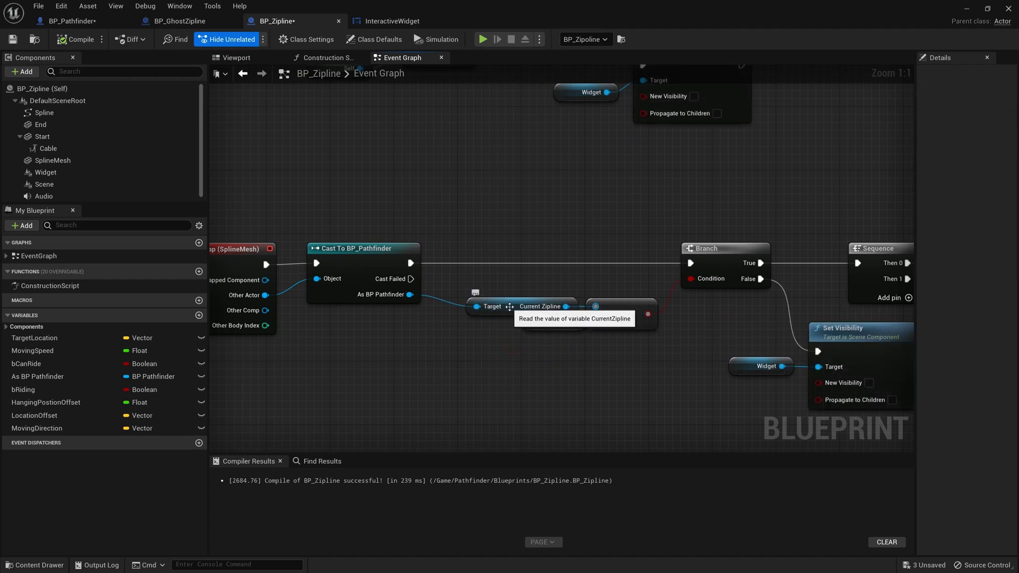
{"action": "left_click", "coordinate": [550, 327]}
{"action": "mouse_move", "coordinate": [690, 332]}
{"action": "right_mouse_down"}
{"action": "mouse_move", "coordinate": [523, 267]}
{"action": "mouse_move", "coordinate": [669, 210]}
{"action": "mouse_move", "coordinate": [557, 398]}
{"action": "right_mouse_up"}
{"action": "right_click_drag", "start_coordinate": [562, 447], "coordinate": [505, 312]}
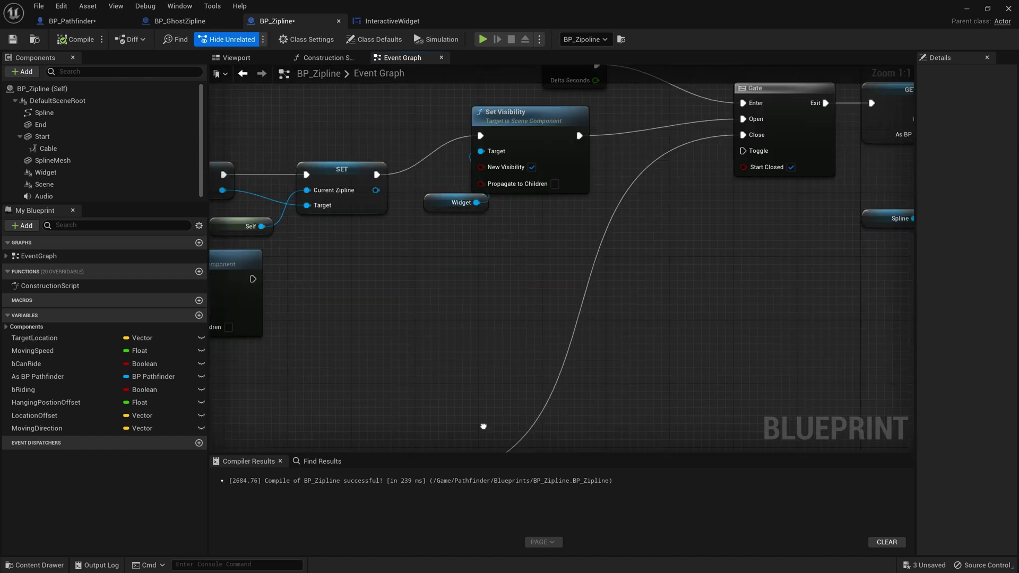
{"action": "right_click_drag", "start_coordinate": [656, 172], "coordinate": [660, 275]}
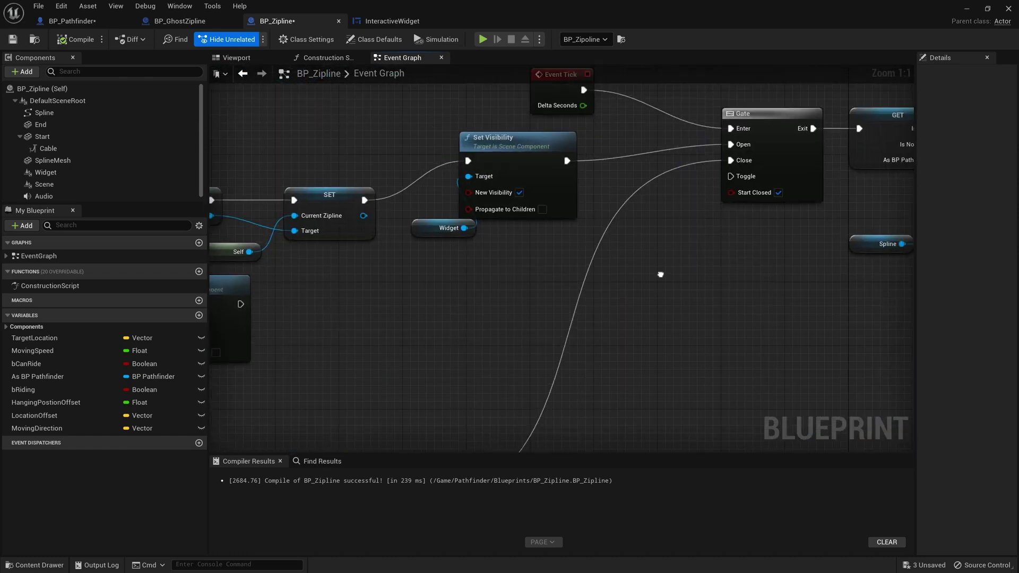
{"action": "right_click_drag", "start_coordinate": [628, 325], "coordinate": [661, 191]}
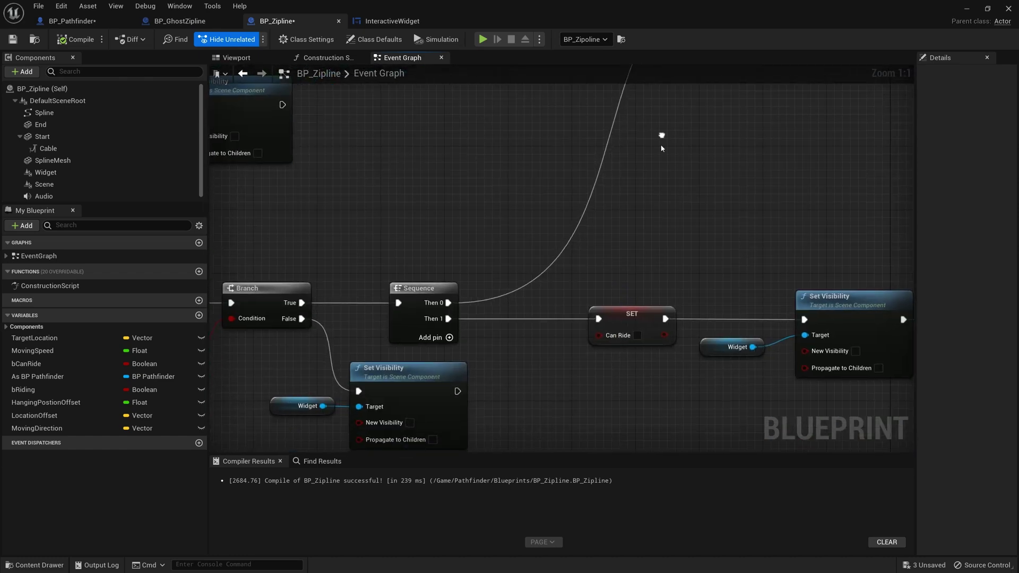
{"action": "mouse_move", "coordinate": [661, 136]}
{"action": "right_mouse_down"}
{"action": "mouse_move", "coordinate": [677, 208]}
{"action": "mouse_move", "coordinate": [694, 199]}
{"action": "right_mouse_up"}
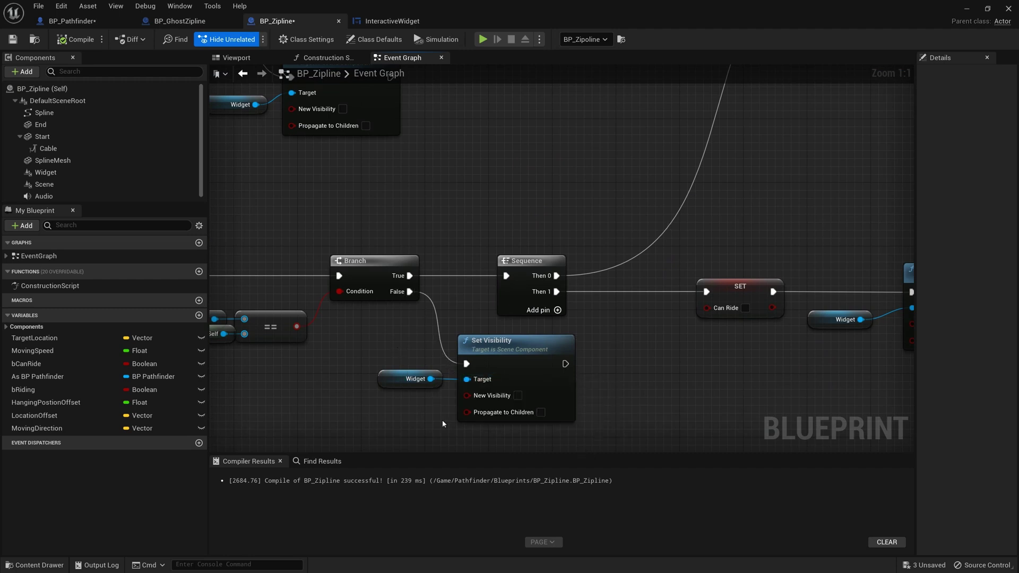
{"action": "right_click_drag", "start_coordinate": [585, 391], "coordinate": [468, 392]}
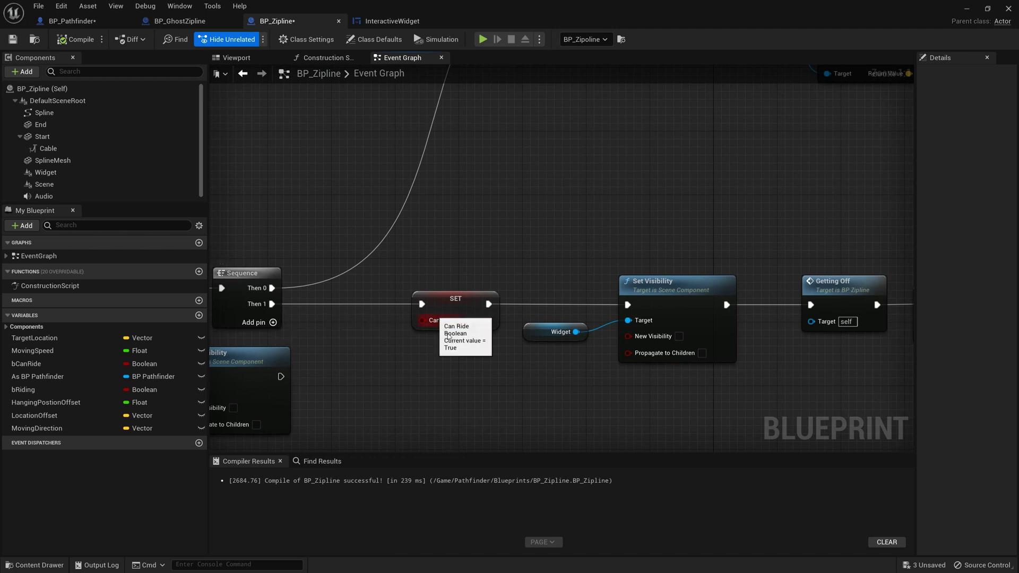
{"action": "right_click_drag", "start_coordinate": [524, 362], "coordinate": [457, 383]}
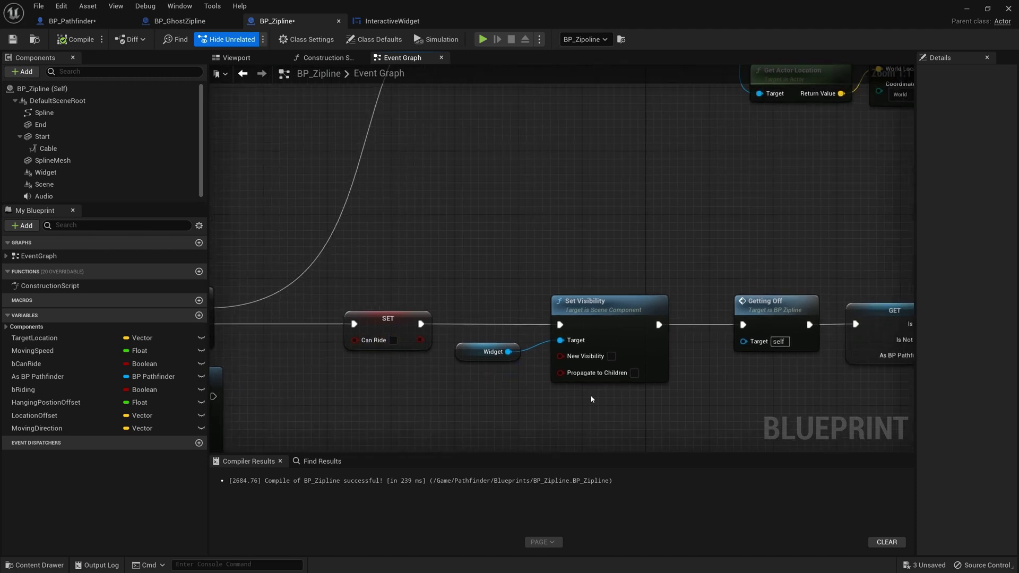
{"action": "right_click_drag", "start_coordinate": [764, 339], "coordinate": [535, 349]}
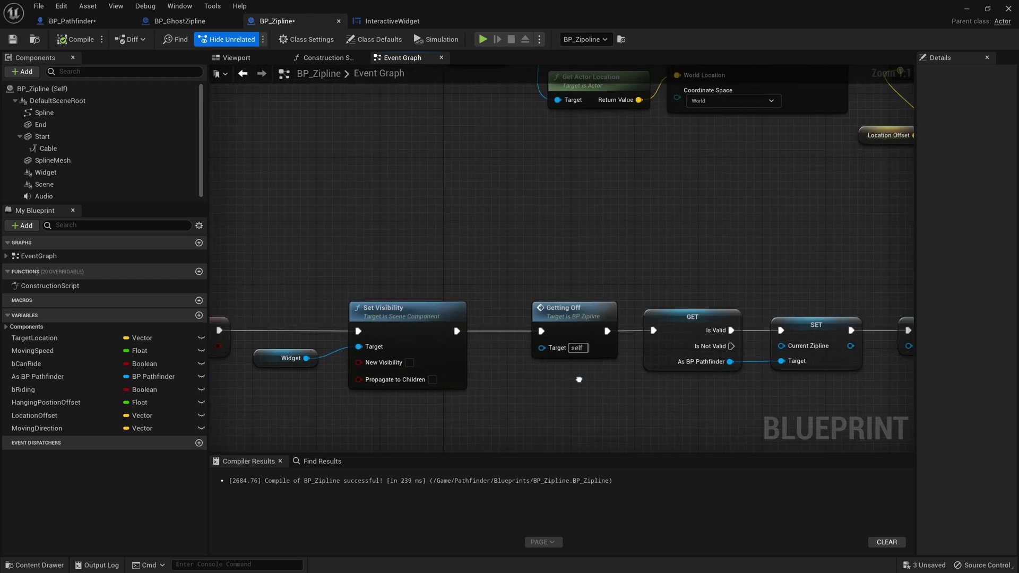
{"action": "mouse_move", "coordinate": [566, 310]}
{"action": "left_click", "coordinate": [534, 322]}
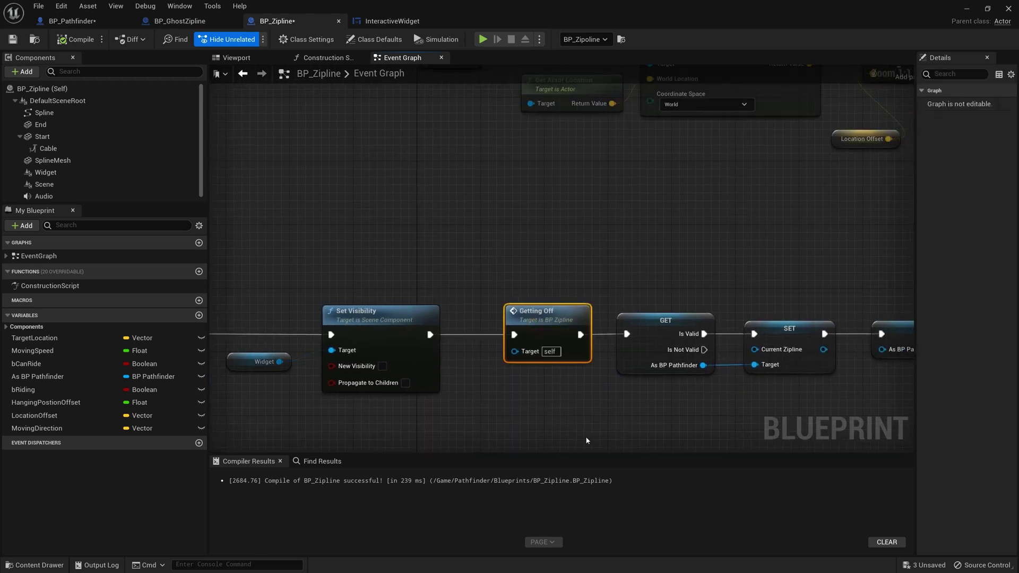
{"action": "right_click_drag", "start_coordinate": [676, 423], "coordinate": [462, 419]}
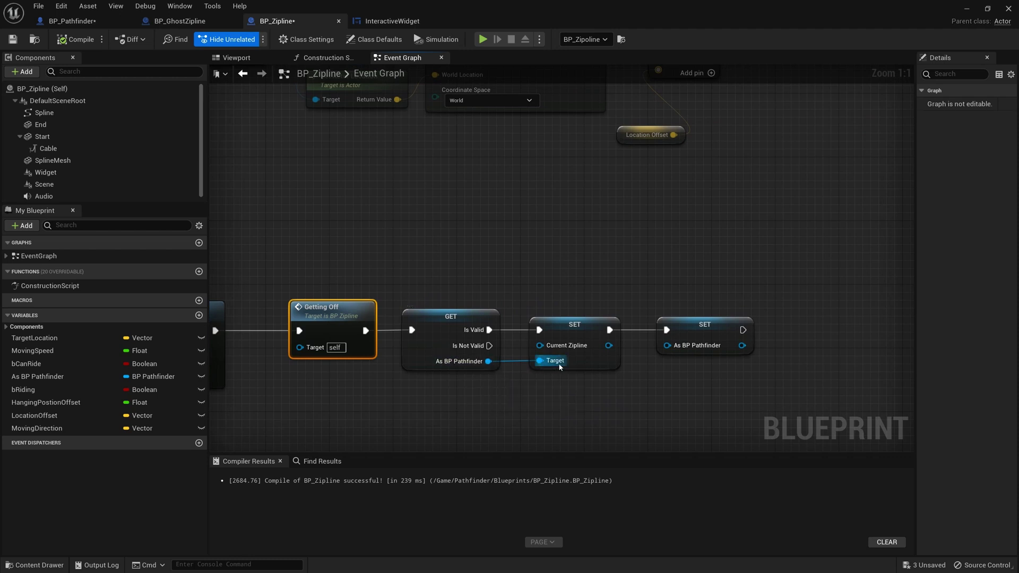
{"action": "left_click", "coordinate": [696, 332]}
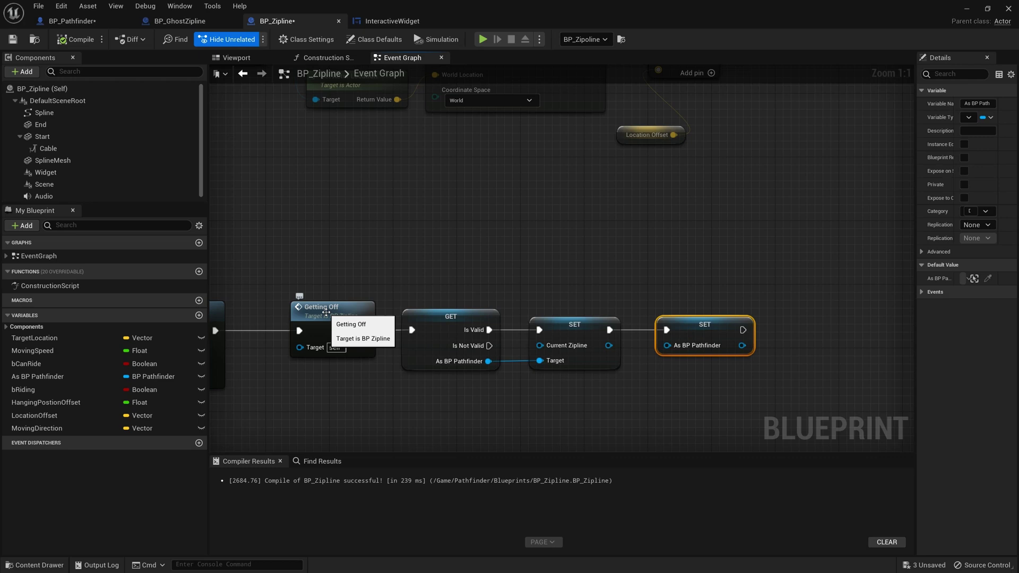
{"action": "mouse_move", "coordinate": [326, 312]}
{"action": "right_mouse_down"}
{"action": "mouse_move", "coordinate": [523, 325]}
{"action": "mouse_move", "coordinate": [672, 285]}
{"action": "right_mouse_up"}
{"action": "scroll", "coordinate": [523, 325], "scroll_direction": "down", "scroll_amount": 3}
{"action": "right_click_drag", "start_coordinate": [621, 256], "coordinate": [840, 215]}
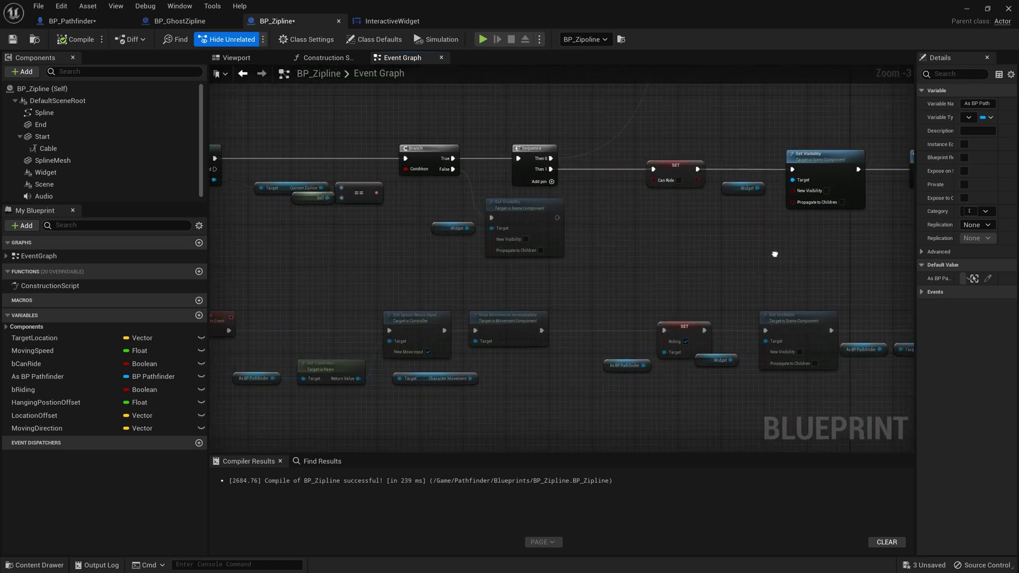
{"action": "mouse_move", "coordinate": [764, 245]}
{"action": "right_mouse_down"}
{"action": "mouse_move", "coordinate": [606, 263]}
{"action": "mouse_move", "coordinate": [716, 239]}
{"action": "right_mouse_up"}
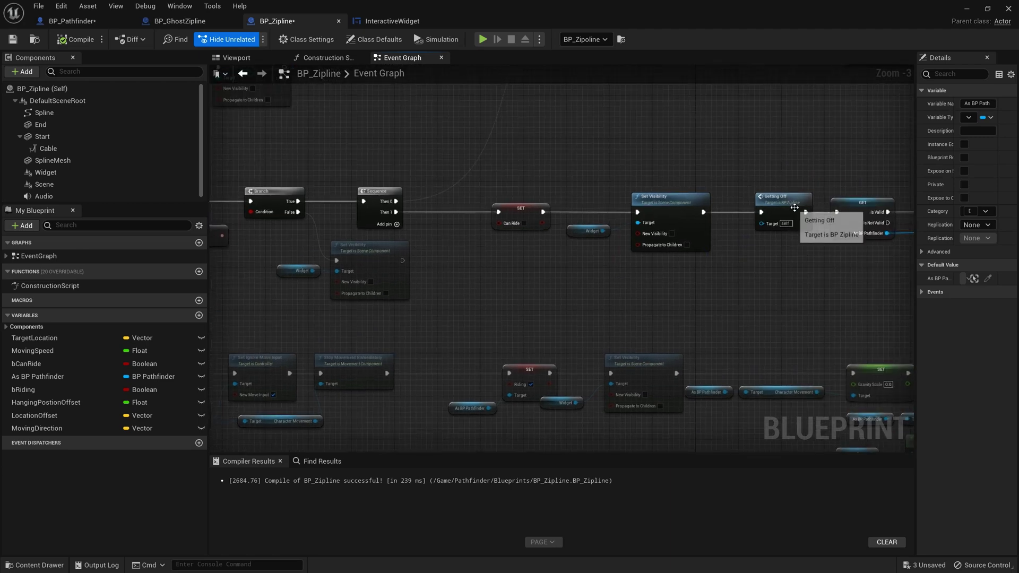
{"action": "left_click", "coordinate": [526, 199]}
{"action": "right_click_drag", "start_coordinate": [526, 199], "coordinate": [736, 239]}
{"action": "scroll", "coordinate": [663, 268], "scroll_direction": "up", "scroll_amount": 3}
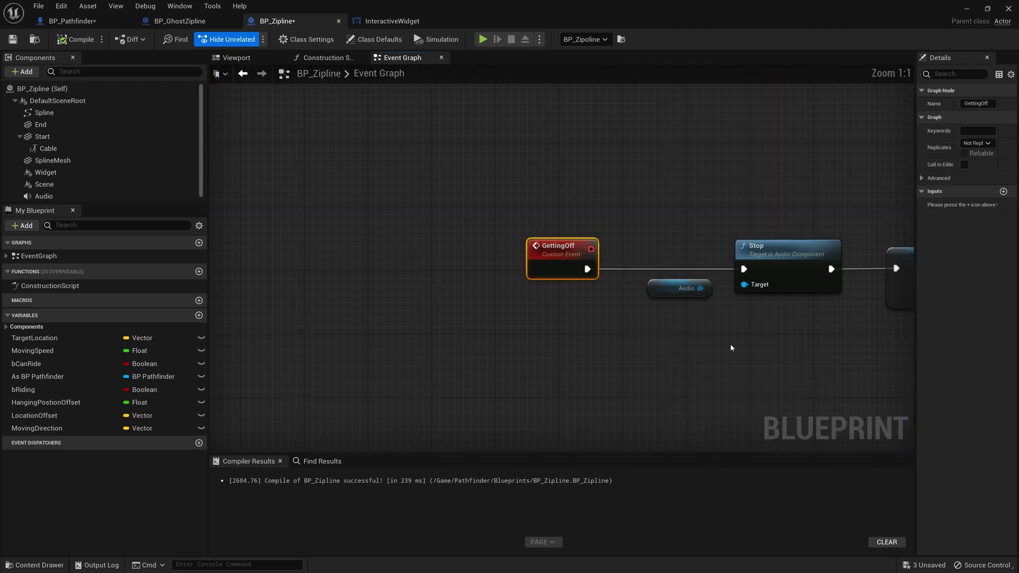
{"action": "right_click_drag", "start_coordinate": [744, 341], "coordinate": [488, 343]}
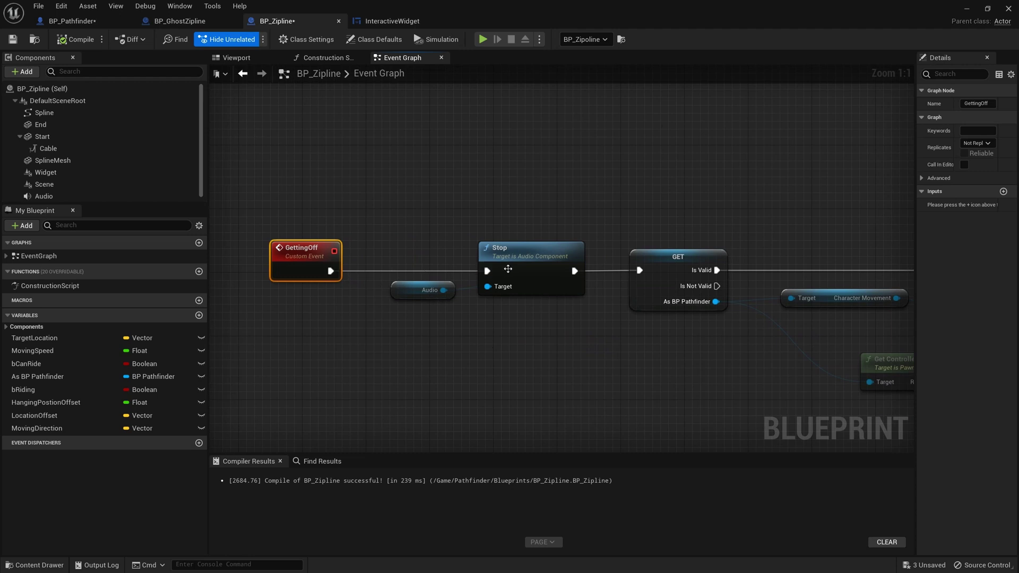
{"action": "left_click", "coordinate": [426, 290]}
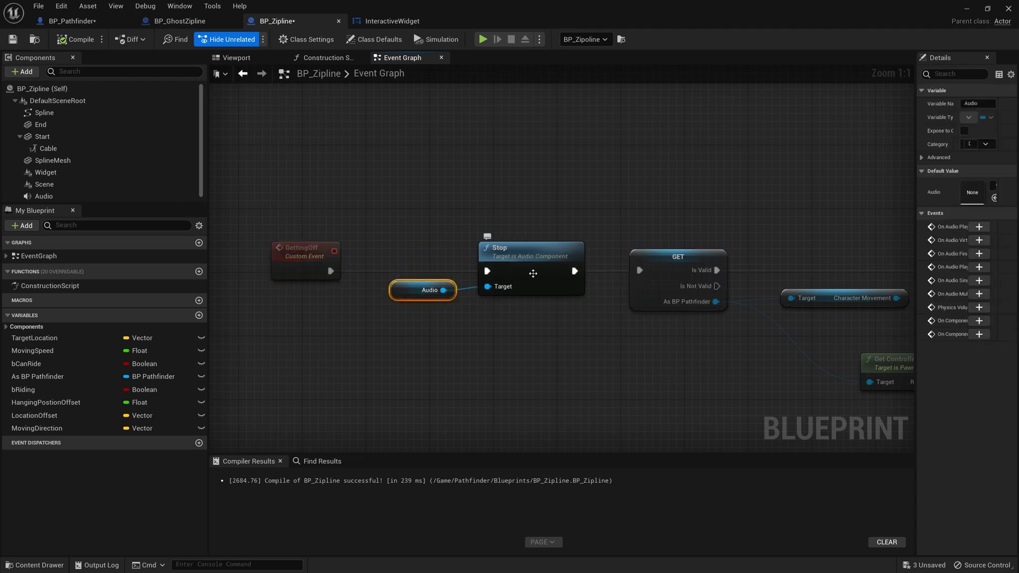
{"action": "left_click", "coordinate": [637, 359]}
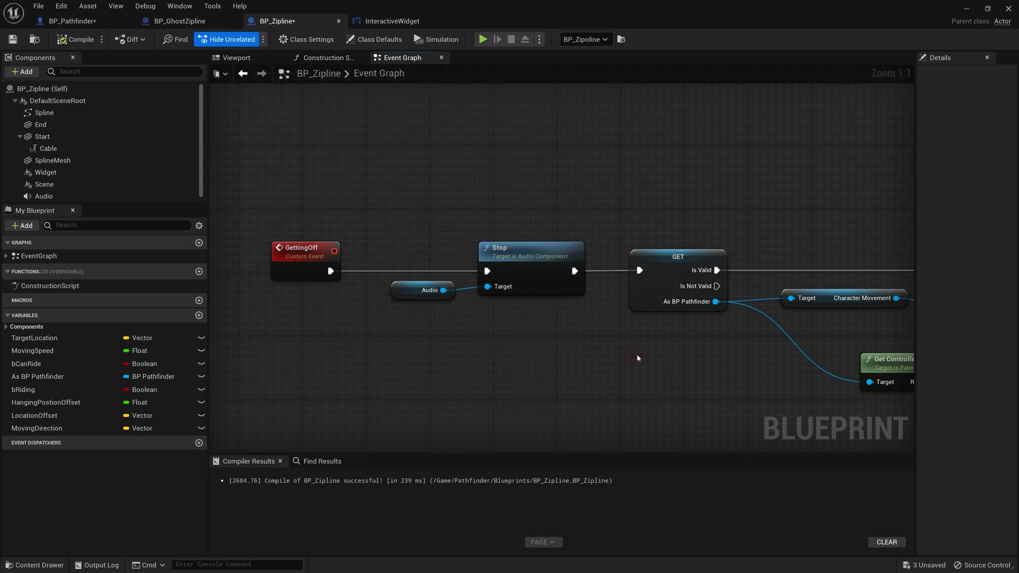
{"action": "mouse_move", "coordinate": [688, 363]}
{"action": "right_mouse_down"}
{"action": "mouse_move", "coordinate": [557, 359]}
{"action": "mouse_move", "coordinate": [389, 324]}
{"action": "right_mouse_up"}
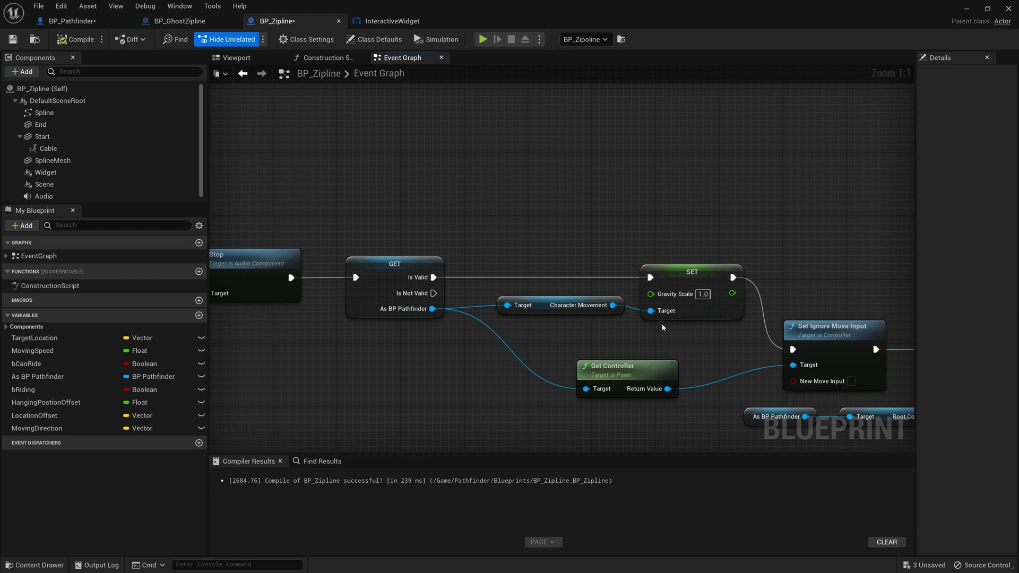
{"action": "mouse_move", "coordinate": [663, 327]}
{"action": "right_mouse_down"}
{"action": "mouse_move", "coordinate": [593, 341]}
{"action": "mouse_move", "coordinate": [574, 395]}
{"action": "right_mouse_up"}
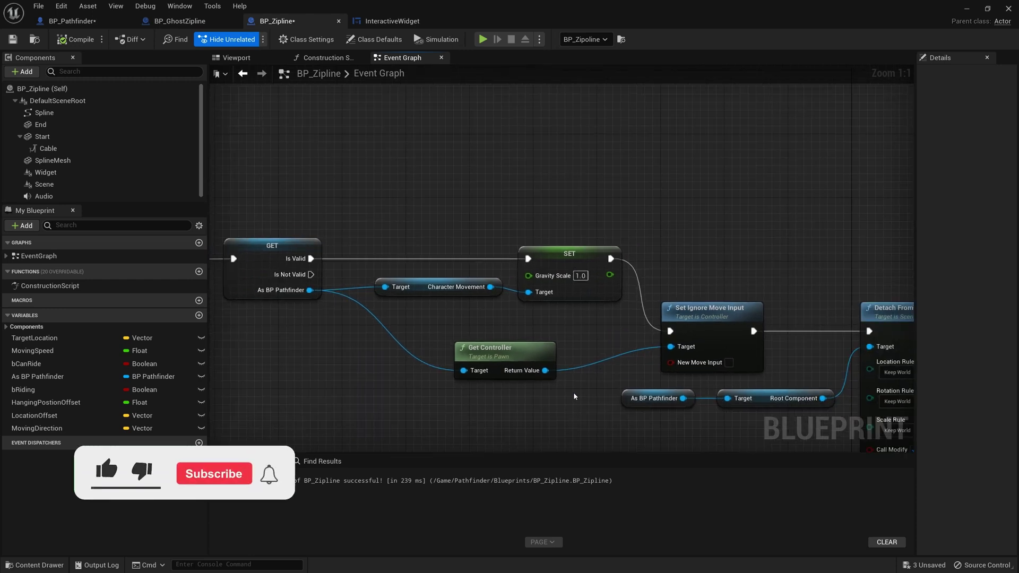
{"action": "left_click", "coordinate": [509, 358]}
{"action": "scroll", "coordinate": [545, 370], "scroll_direction": "up", "scroll_amount": 1}
{"action": "mouse_move", "coordinate": [545, 370]}
{"action": "left_mouse_down"}
{"action": "mouse_move", "coordinate": [487, 331]}
{"action": "mouse_move", "coordinate": [515, 332]}
{"action": "left_mouse_up"}
{"action": "left_click", "coordinate": [557, 296]}
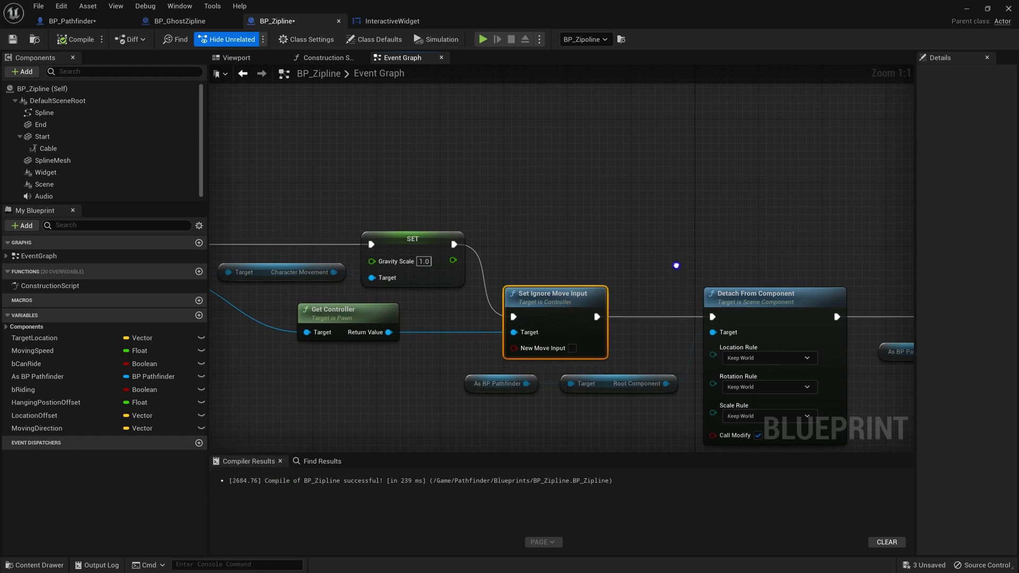
{"action": "mouse_move", "coordinate": [679, 258]}
{"action": "right_mouse_down"}
{"action": "mouse_move", "coordinate": [640, 262]}
{"action": "mouse_move", "coordinate": [537, 244]}
{"action": "right_mouse_up"}
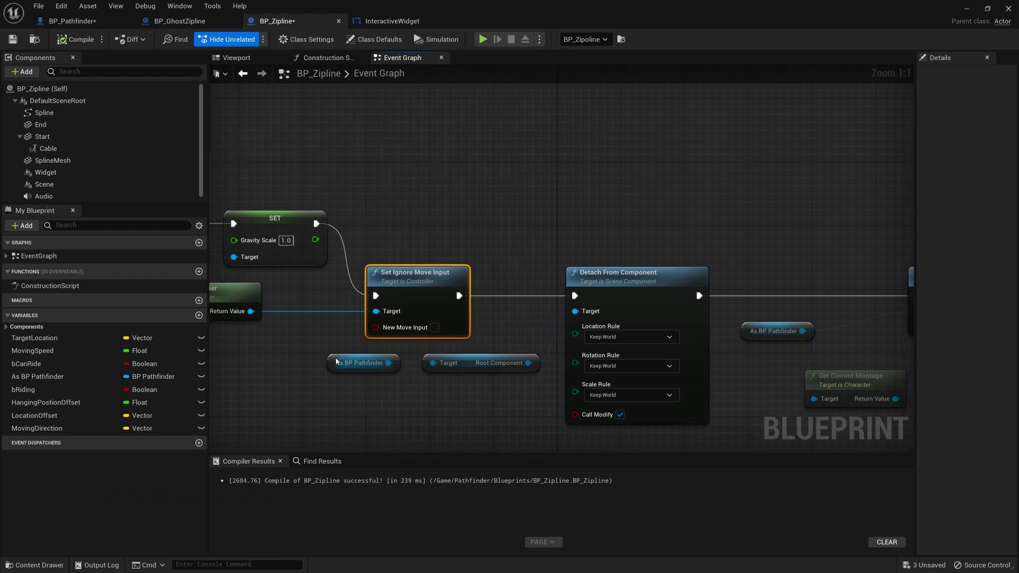
{"action": "left_click", "coordinate": [362, 365]}
{"action": "left_click", "coordinate": [637, 287]}
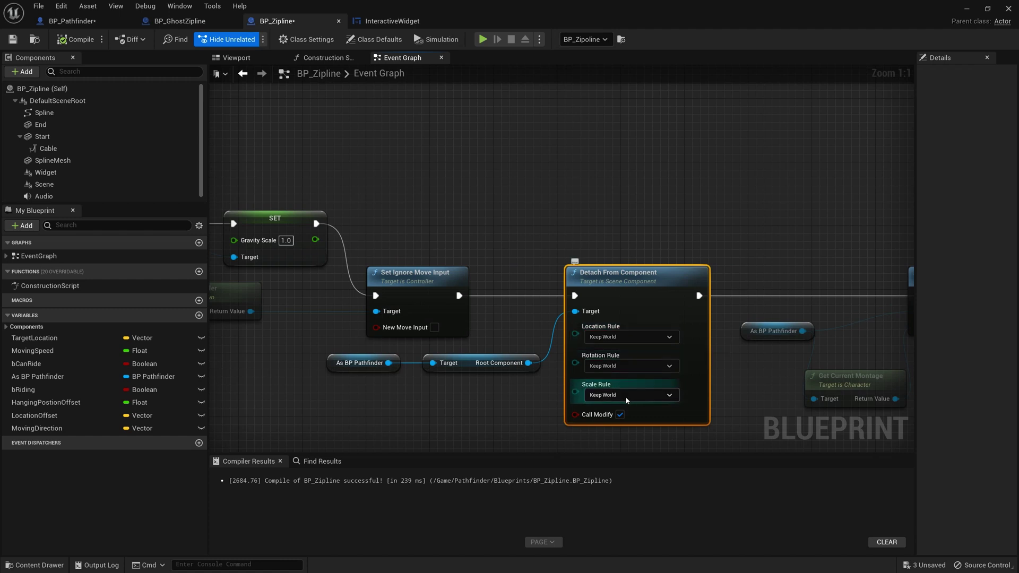
{"action": "right_click_drag", "start_coordinate": [760, 390], "coordinate": [410, 405]}
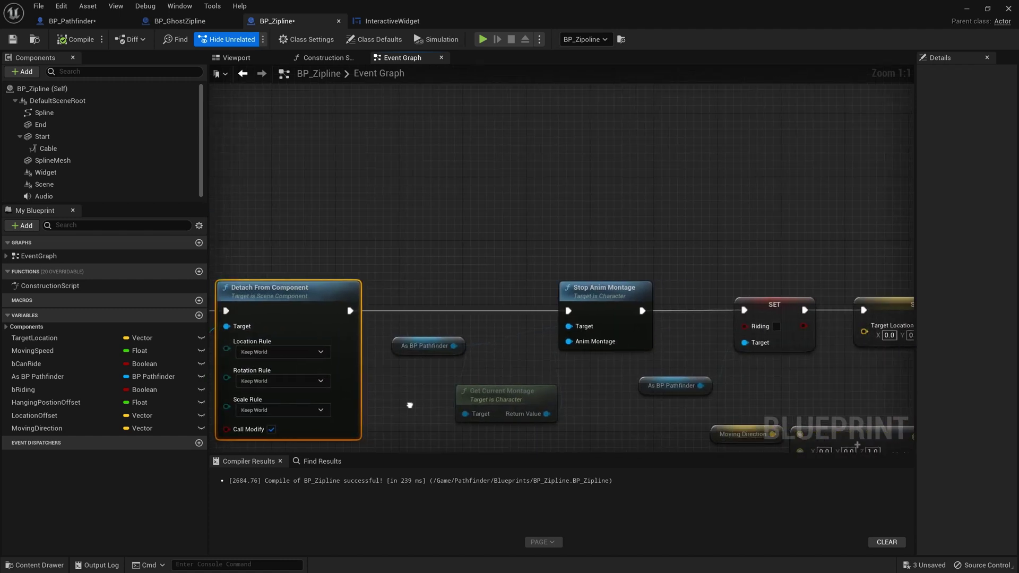
{"action": "left_click", "coordinate": [610, 291]}
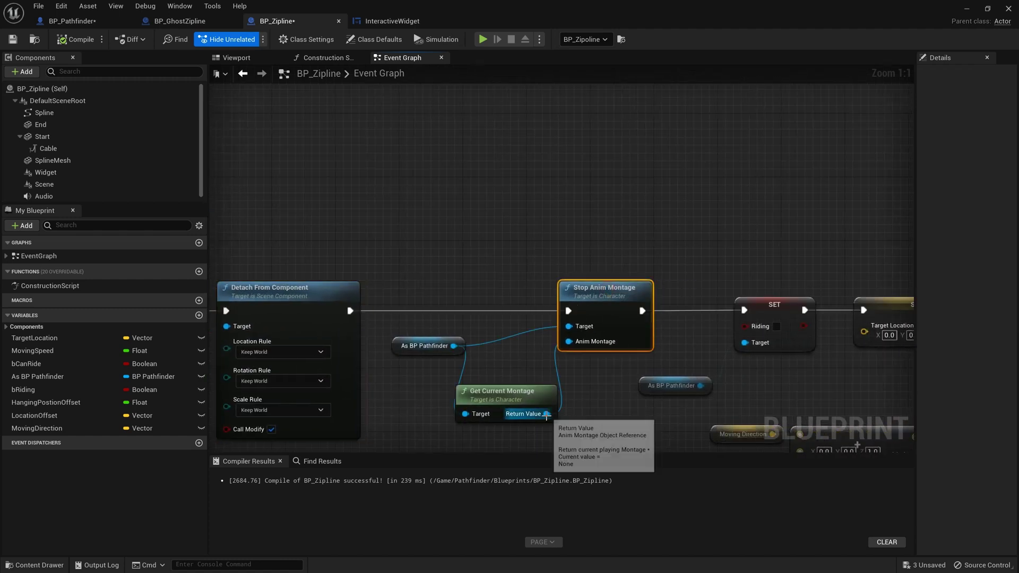
{"action": "mouse_move", "coordinate": [602, 423]}
{"action": "right_mouse_down"}
{"action": "mouse_move", "coordinate": [497, 376]}
{"action": "mouse_move", "coordinate": [410, 378]}
{"action": "right_mouse_up"}
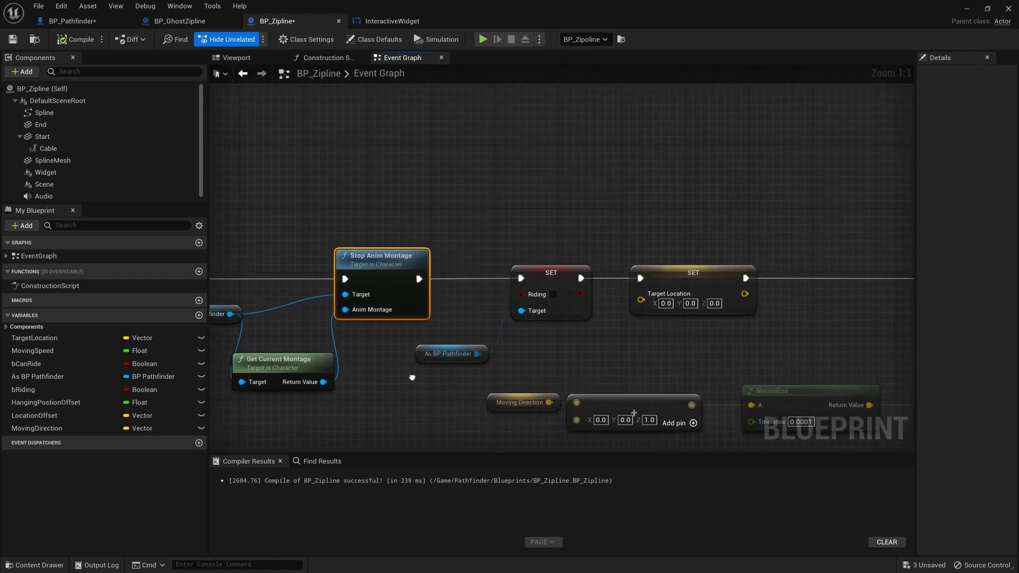
{"action": "left_click", "coordinate": [445, 354]}
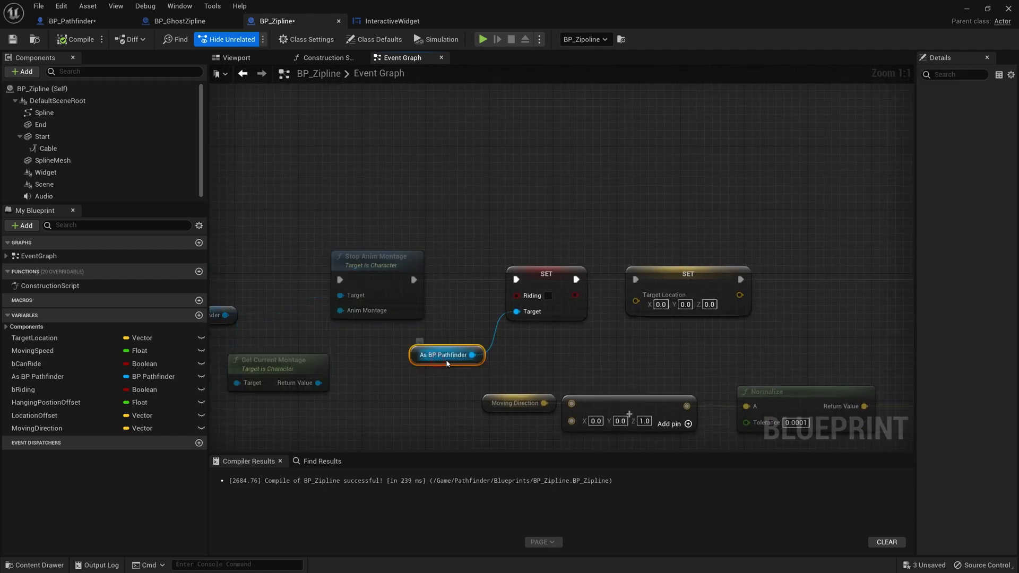
{"action": "left_click", "coordinate": [563, 281]}
{"action": "right_click_drag", "start_coordinate": [684, 335], "coordinate": [589, 284]}
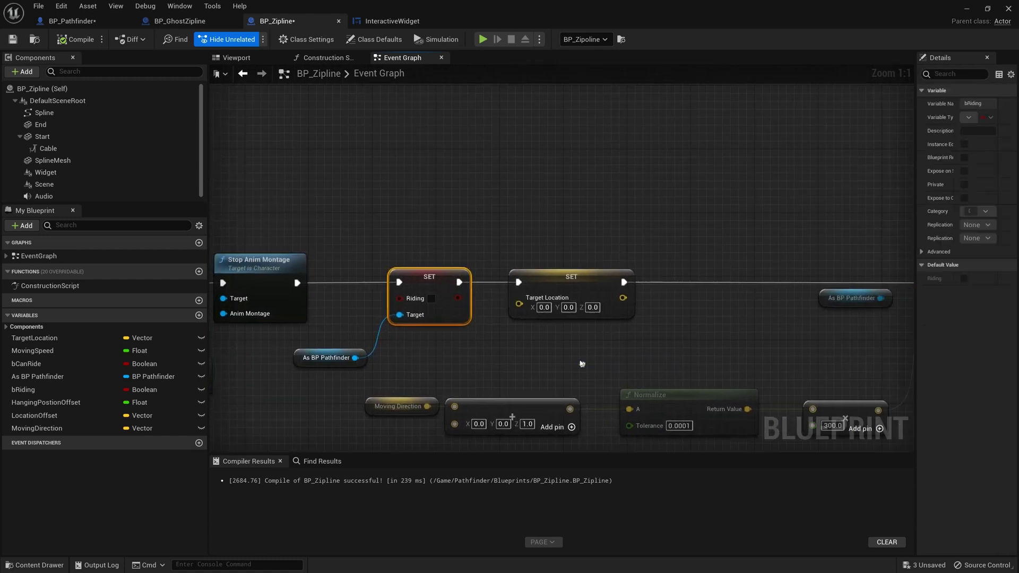
{"action": "left_click", "coordinate": [588, 284]}
{"action": "right_click_drag", "start_coordinate": [649, 383], "coordinate": [568, 352]}
{"action": "left_click", "coordinate": [315, 378]}
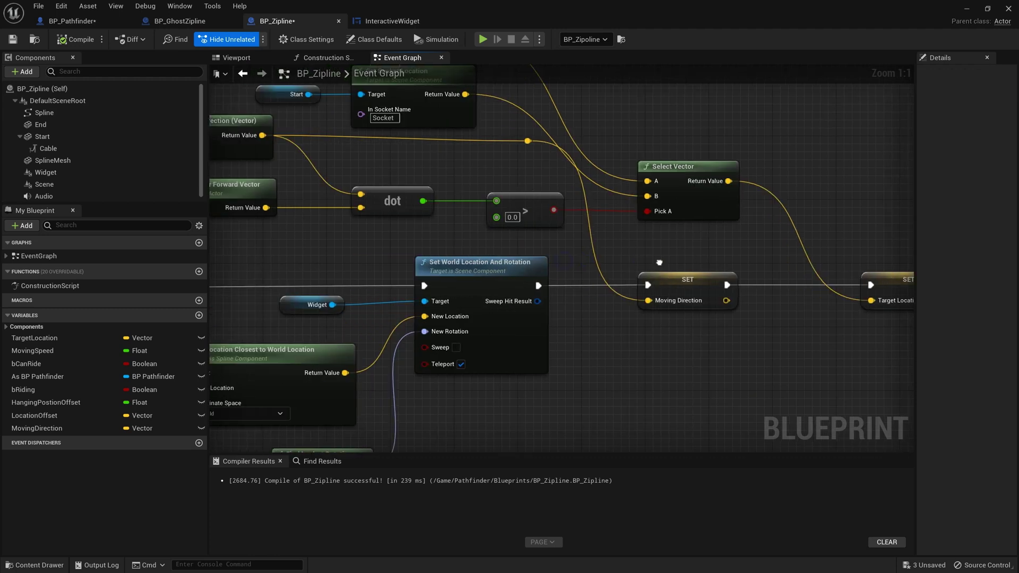
- Inspect the existing Select Vector and the SET Moving Direction node
{"action": "right_click_drag", "start_coordinate": [511, 263], "coordinate": [664, 289]}
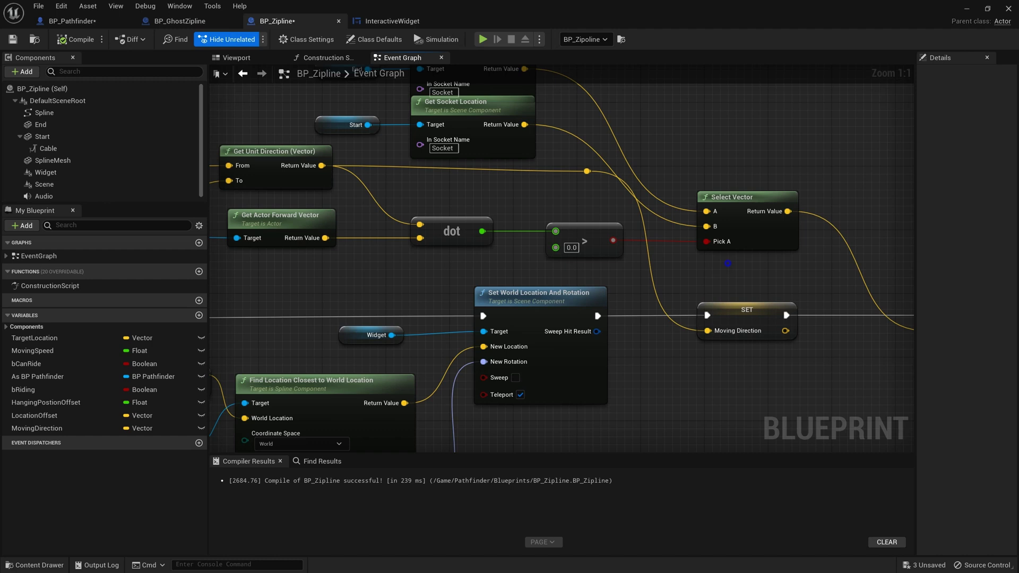
{"action": "right_click_drag", "start_coordinate": [728, 263], "coordinate": [642, 249]}
{"action": "left_click", "coordinate": [674, 318]}
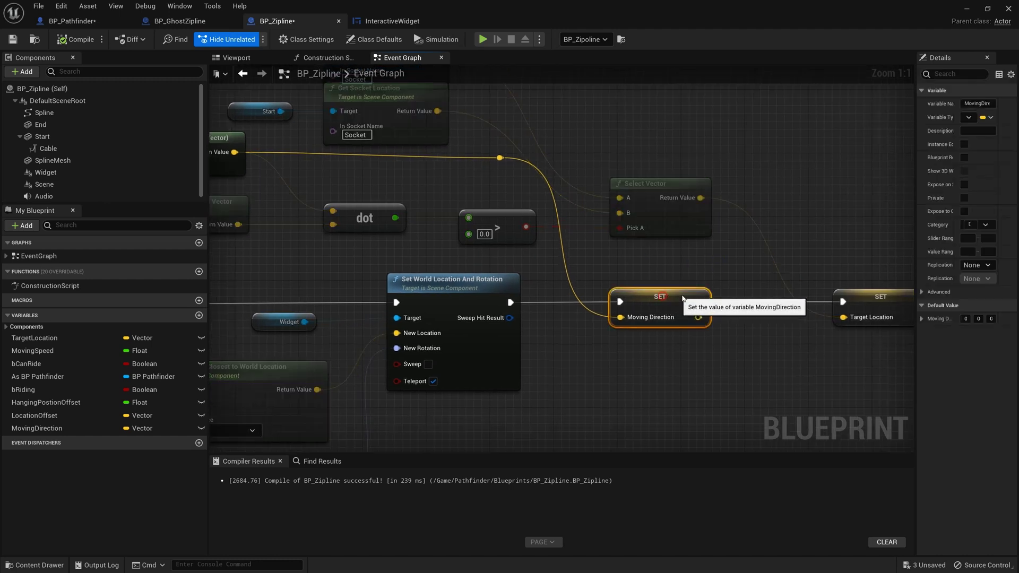
{"action": "left_click", "coordinate": [635, 347]}
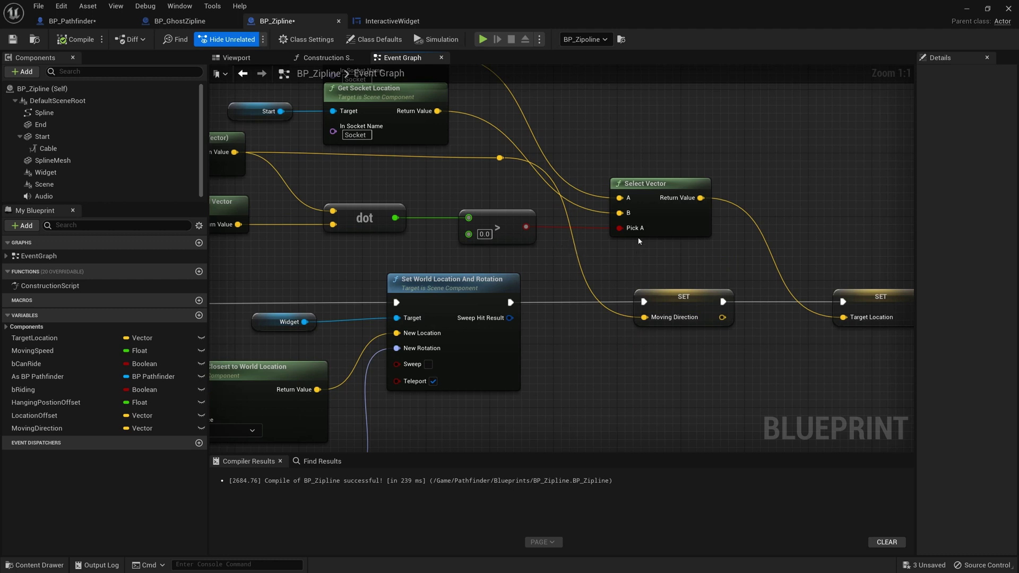
- Duplicate the Select Vector and wire the copy's Return Value into SET Moving Direction
{"action": "left_click", "coordinate": [652, 196]}
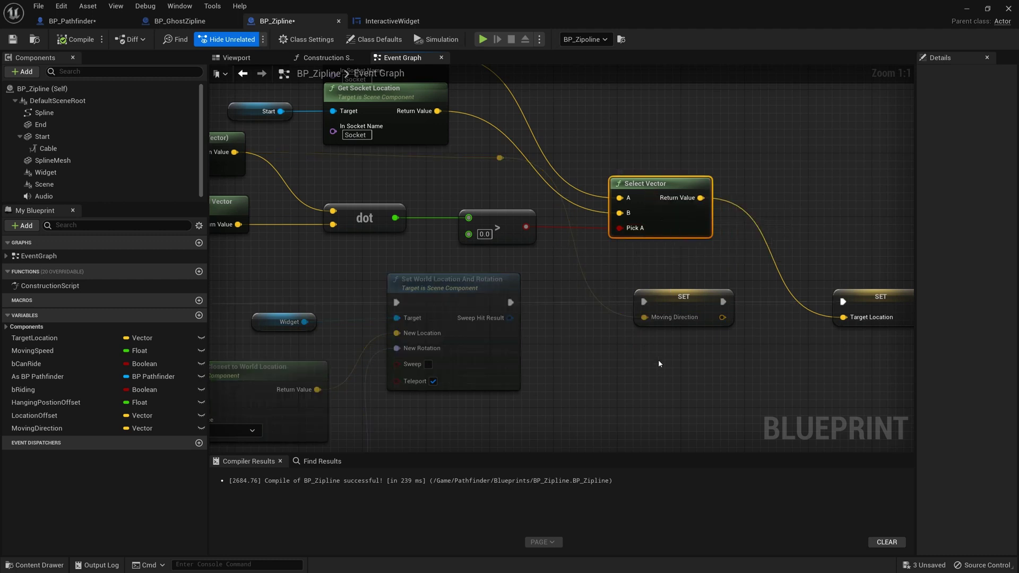
{"action": "key", "text": "ctrl+d"}
{"action": "left_click_drag", "start_coordinate": [679, 367], "coordinate": [647, 359]}
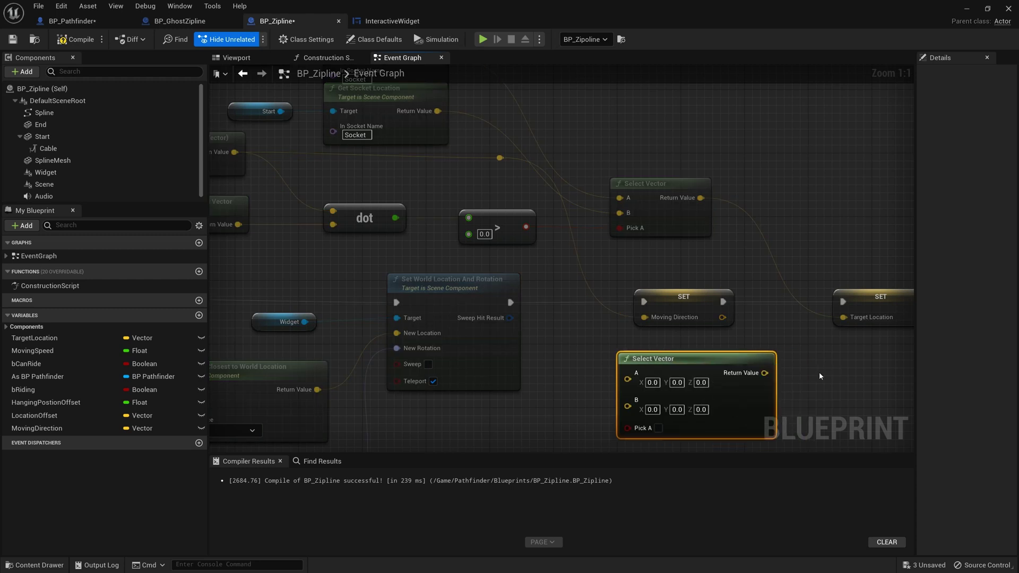
{"action": "mouse_move", "coordinate": [765, 373]}
{"action": "left_mouse_down"}
{"action": "mouse_move", "coordinate": [651, 321]}
{"action": "mouse_move", "coordinate": [715, 297]}
{"action": "left_mouse_up"}
{"action": "left_click_drag", "start_coordinate": [651, 358], "coordinate": [628, 352]}
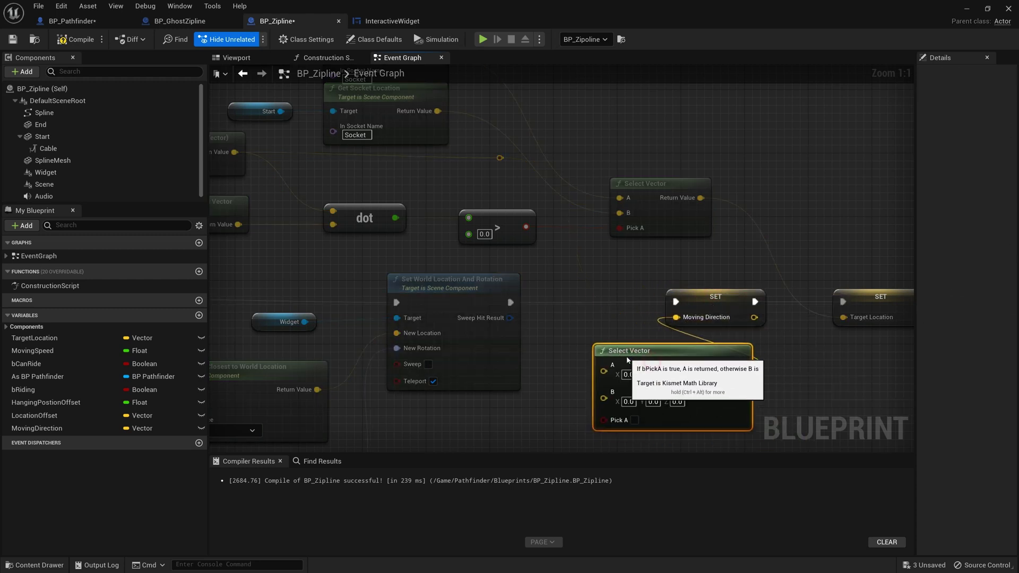
- Connect the dot-product comparison to the copy's Pick A and the unit direction to A
{"action": "left_click", "coordinate": [549, 239]}
{"action": "left_click_drag", "start_coordinate": [525, 228], "coordinate": [603, 420]}
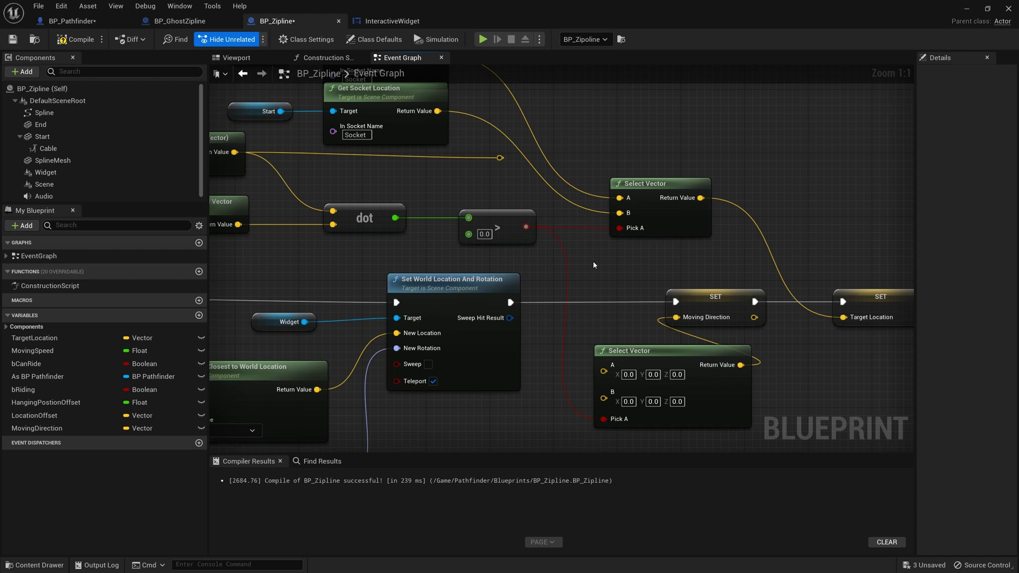
{"action": "left_click", "coordinate": [500, 157]}
{"action": "left_click_drag", "start_coordinate": [500, 158], "coordinate": [605, 368]}
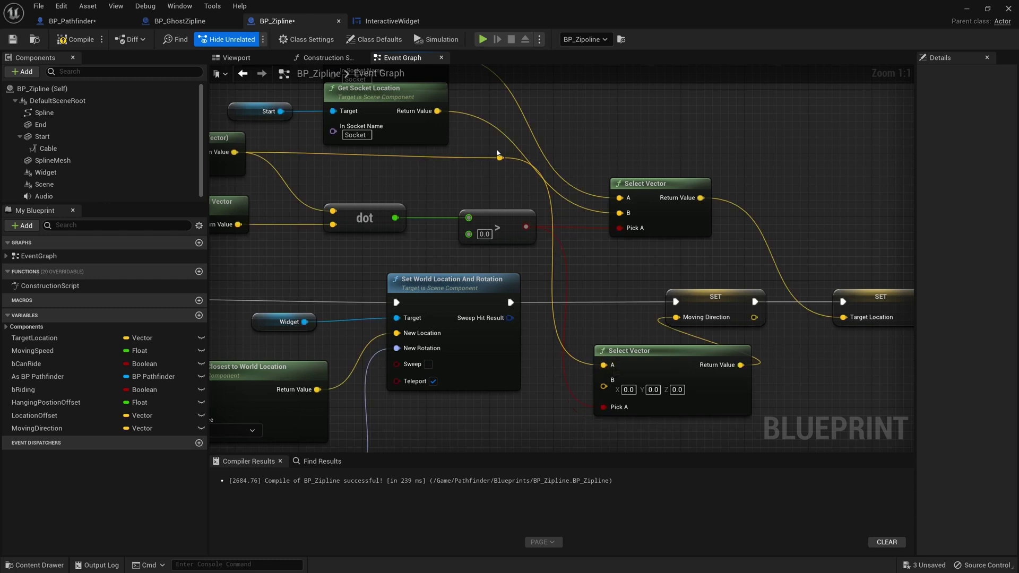
{"action": "left_click_drag", "start_coordinate": [500, 157], "coordinate": [575, 422]}
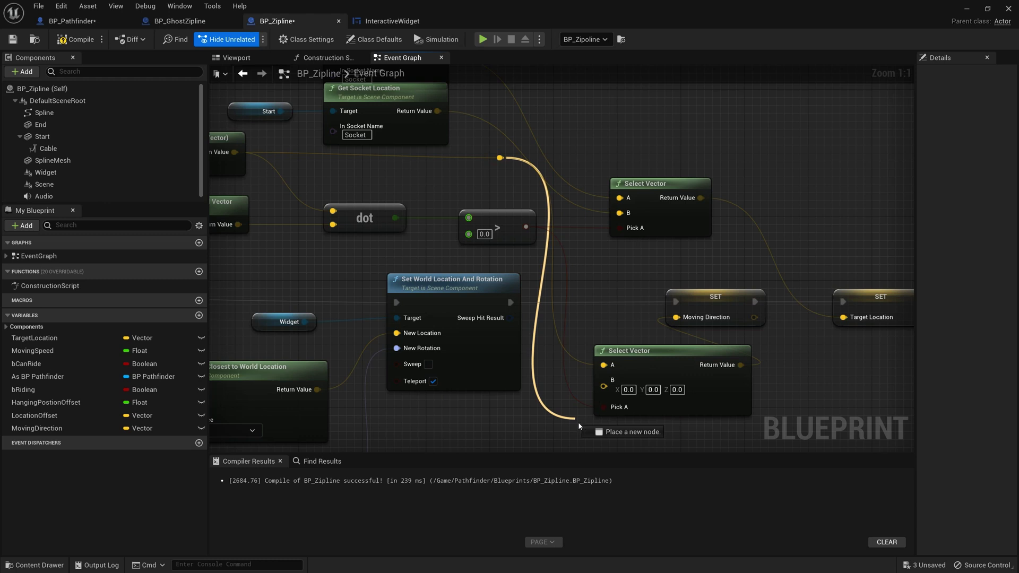
- Add a Negate Vector on the direction wire, feed it into the copy's B, and save
{"action": "left_click_drag", "start_coordinate": [579, 422], "coordinate": [583, 427]}
{"action": "type", "text": "rev"}
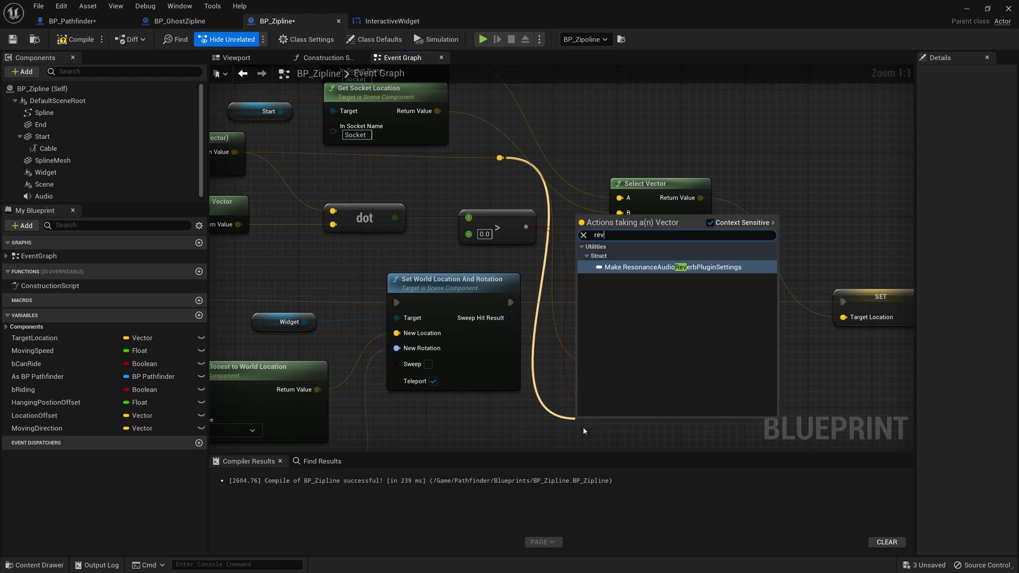
{"action": "key", "text": "BackSpace"}
{"action": "key", "text": "BackSpace"}
{"action": "key", "text": "BackSpace"}
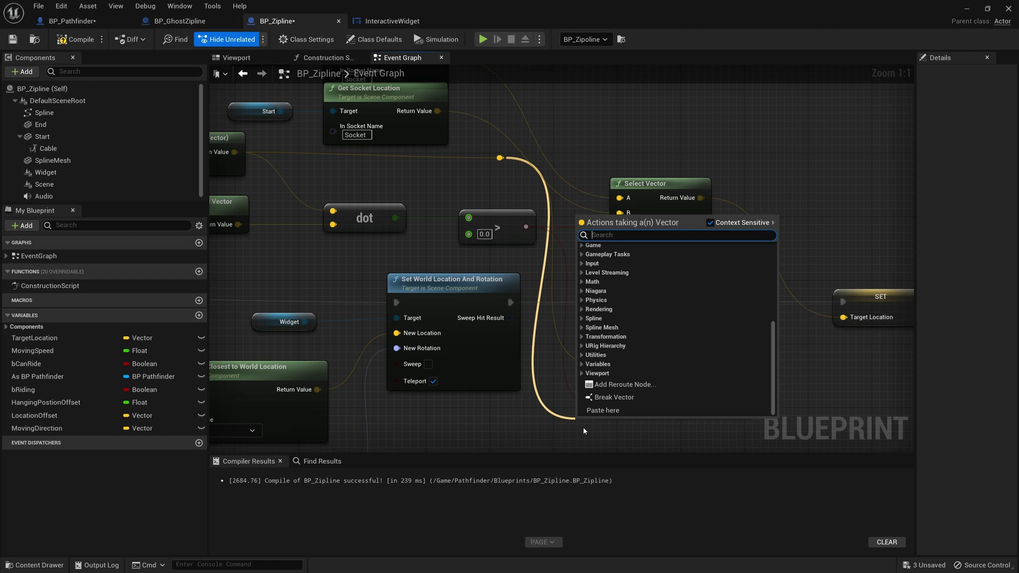
{"action": "type", "text": "neg"}
{"action": "left_click", "coordinate": [616, 273]}
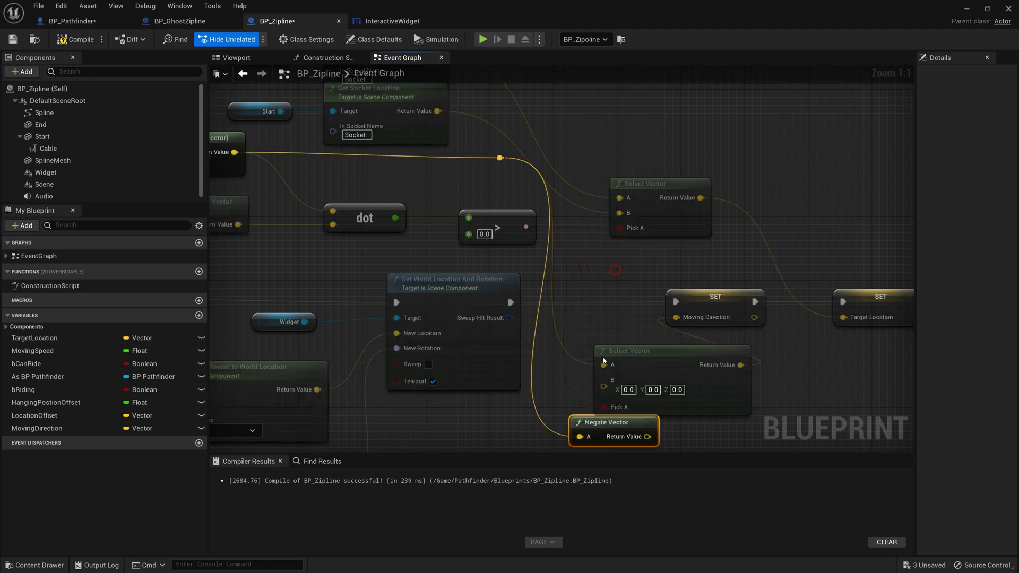
{"action": "left_click_drag", "start_coordinate": [657, 436], "coordinate": [609, 383]}
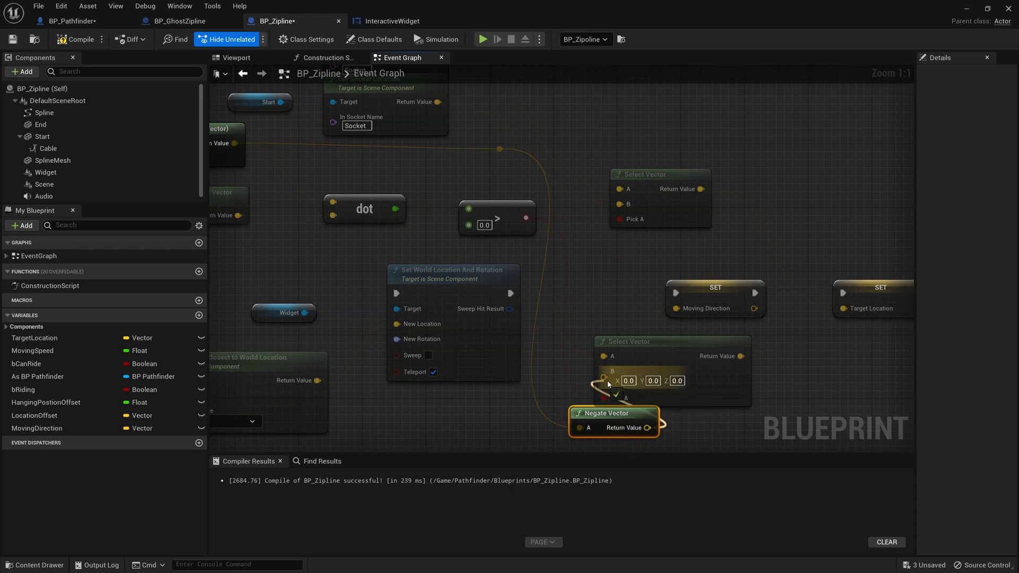
{"action": "left_click_drag", "start_coordinate": [634, 342], "coordinate": [714, 358]}
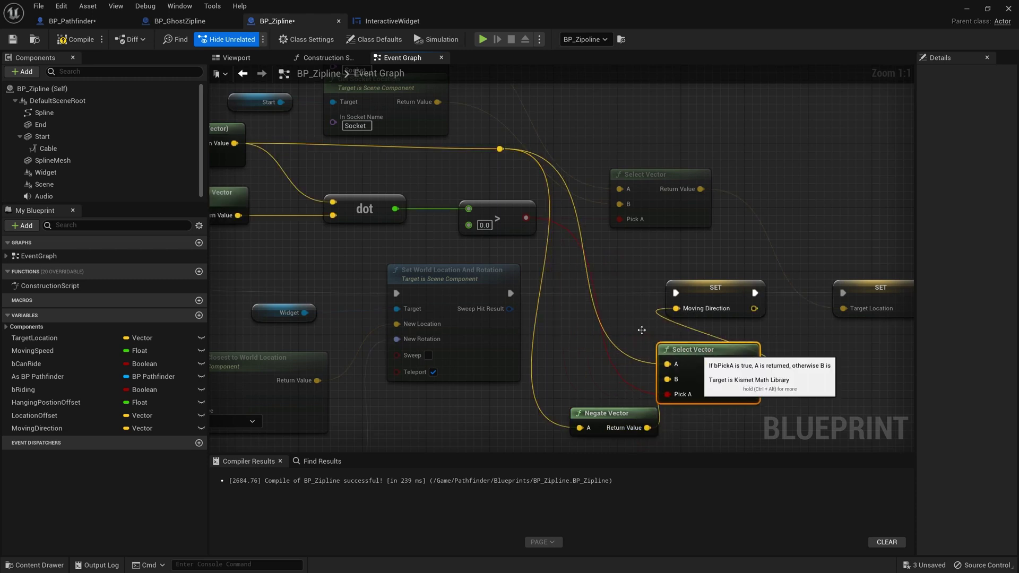
{"action": "key", "text": "ctrl+s"}
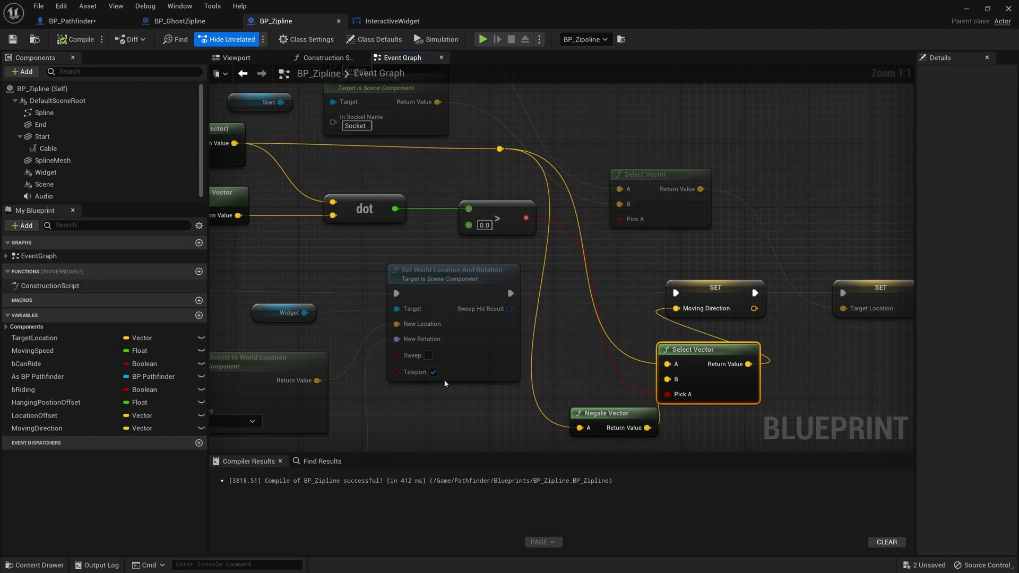
- Line up the SET, Select Vector and Negate Vector nodes, then compile and save with F7
{"action": "right_click_drag", "start_coordinate": [735, 266], "coordinate": [543, 274]}
{"action": "left_click_drag", "start_coordinate": [543, 274], "coordinate": [740, 326]}
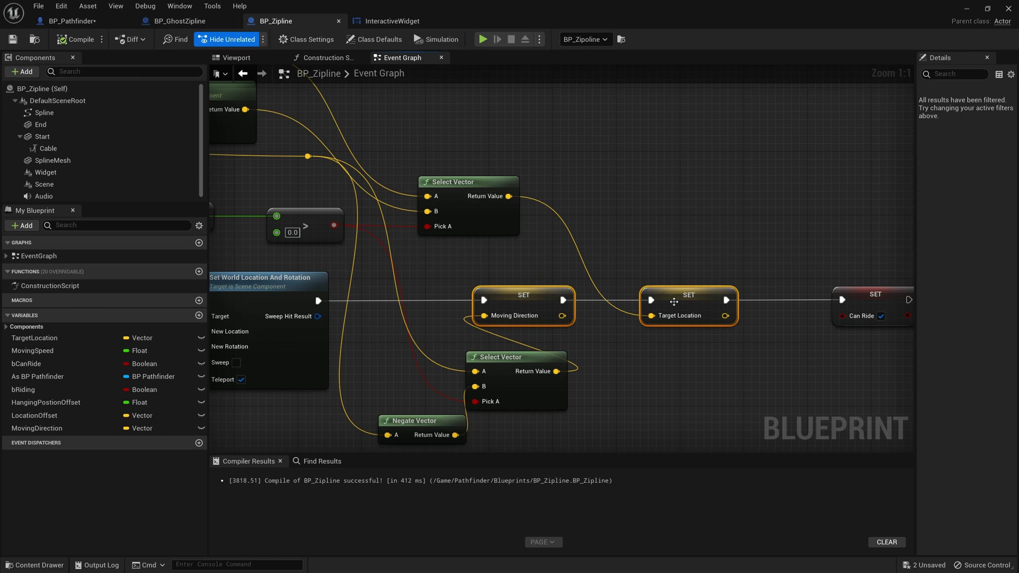
{"action": "left_click_drag", "start_coordinate": [689, 297], "coordinate": [753, 297]}
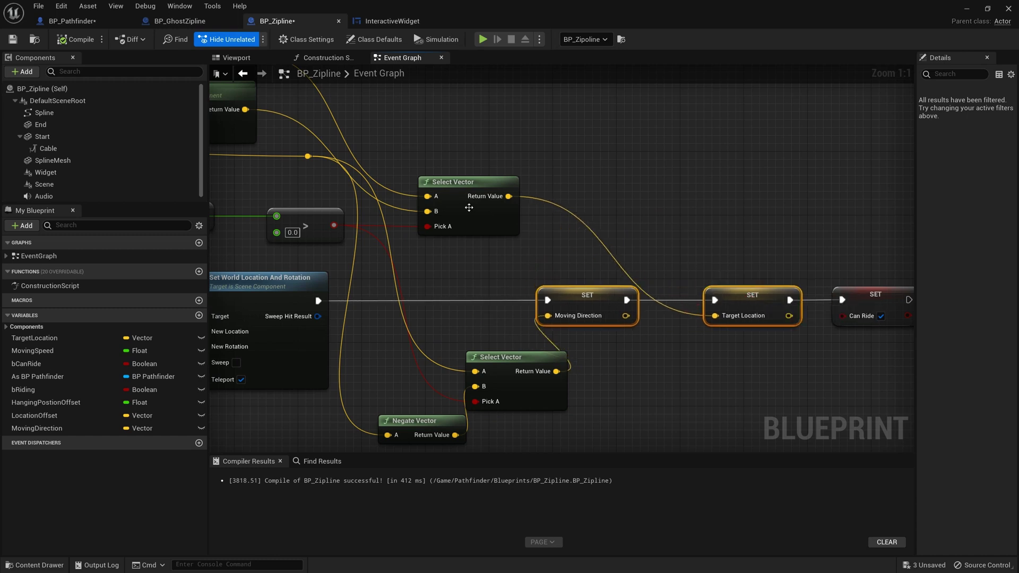
{"action": "left_click_drag", "start_coordinate": [469, 183], "coordinate": [517, 136]}
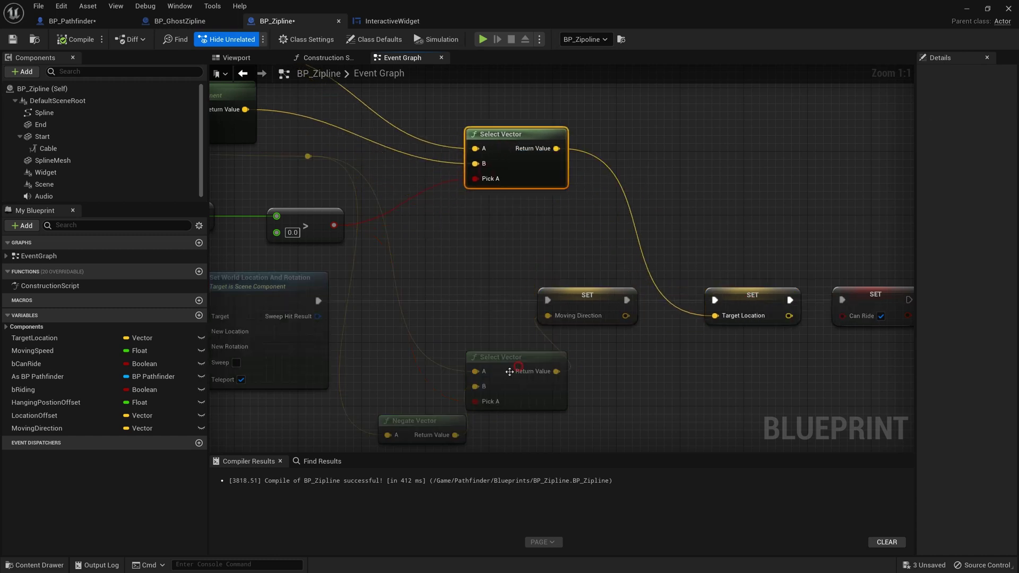
{"action": "left_click_drag", "start_coordinate": [509, 366], "coordinate": [485, 236]}
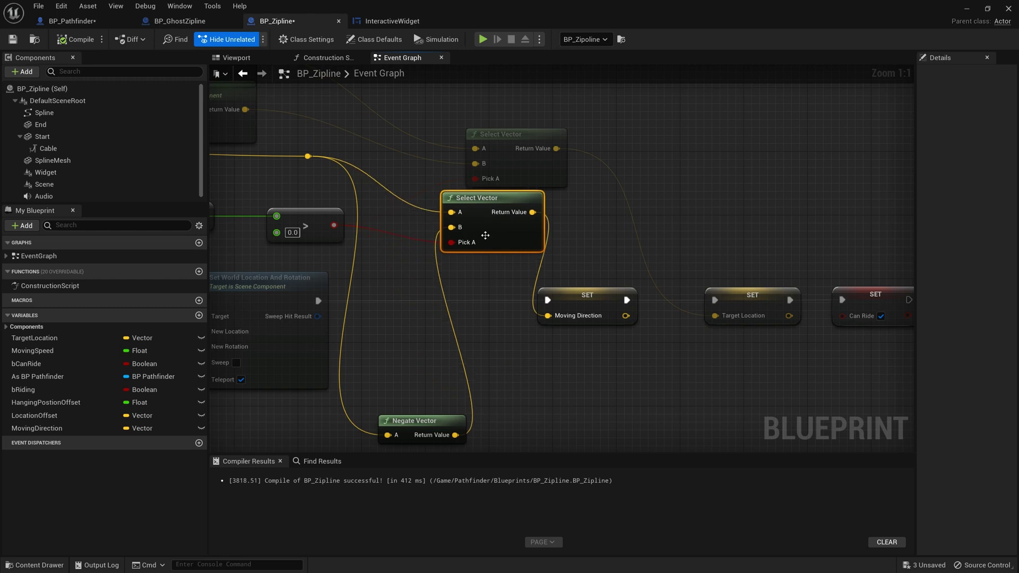
{"action": "left_click_drag", "start_coordinate": [414, 420], "coordinate": [374, 191]}
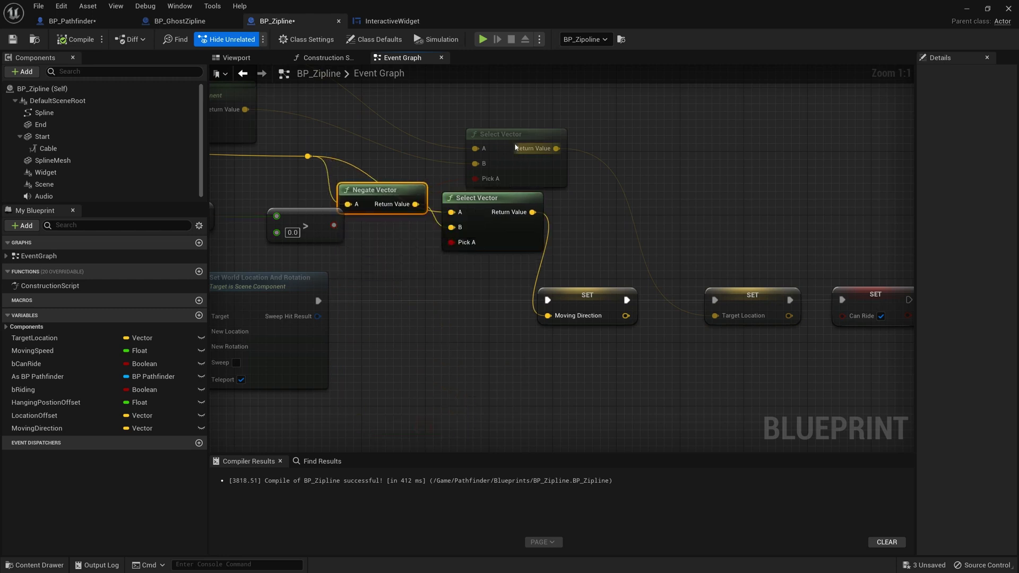
{"action": "left_click_drag", "start_coordinate": [500, 134], "coordinate": [510, 87]}
{"action": "left_click_drag", "start_coordinate": [486, 200], "coordinate": [494, 160]}
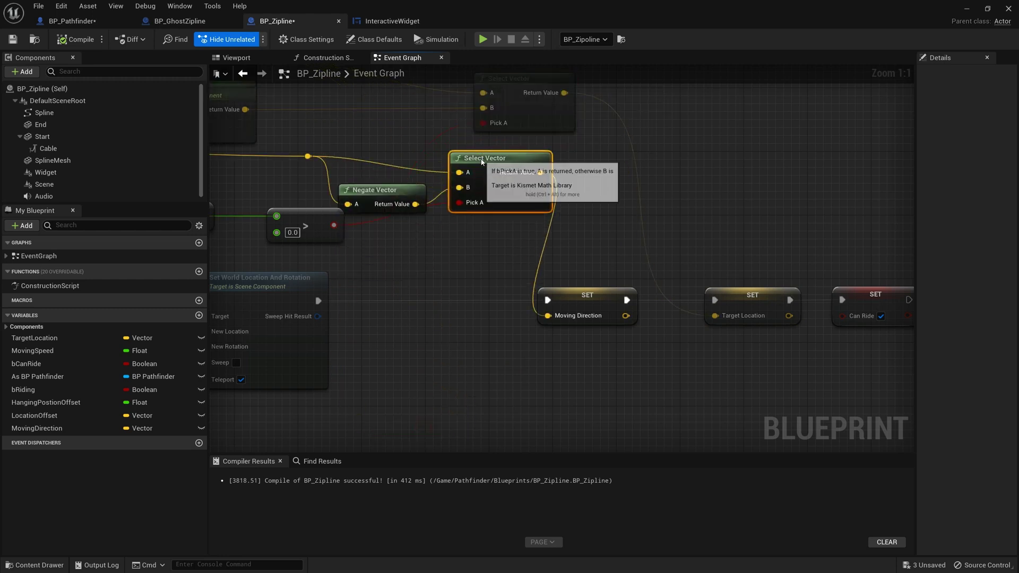
{"action": "left_click_drag", "start_coordinate": [385, 202], "coordinate": [378, 196]}
{"action": "left_click", "coordinate": [438, 323]}
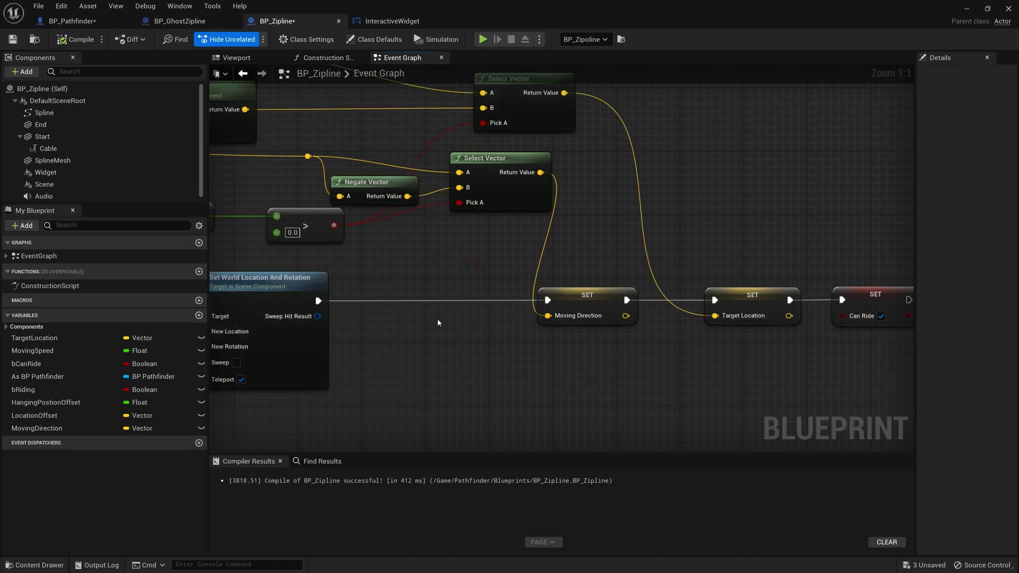
{"action": "key", "text": "F7"}
{"action": "scroll", "coordinate": [460, 261], "scroll_direction": "down", "scroll_amount": 4}
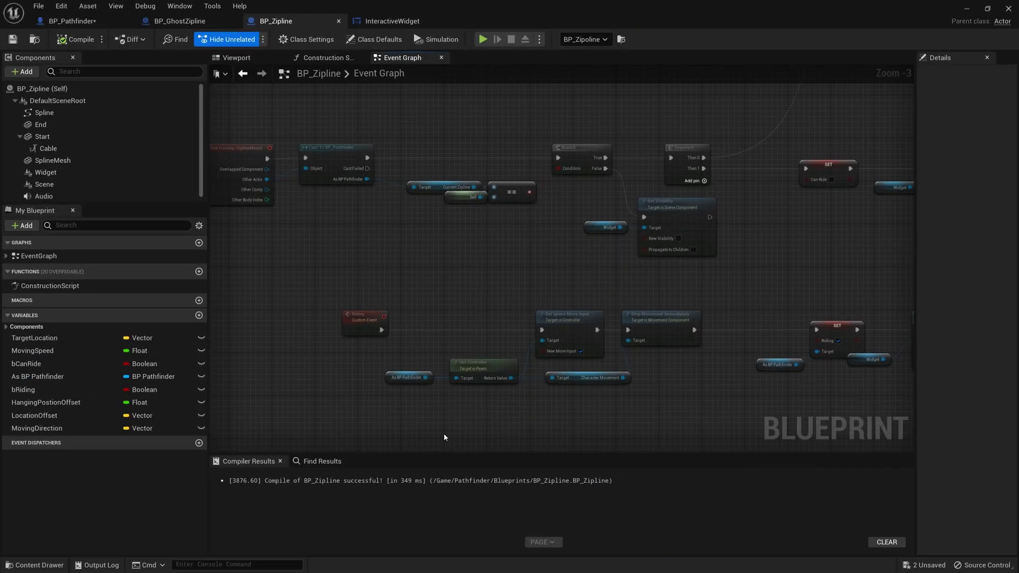
{"action": "scroll", "coordinate": [444, 434], "scroll_direction": "up", "scroll_amount": 2}
{"action": "right_click_drag", "start_coordinate": [444, 433], "coordinate": [412, 402]}
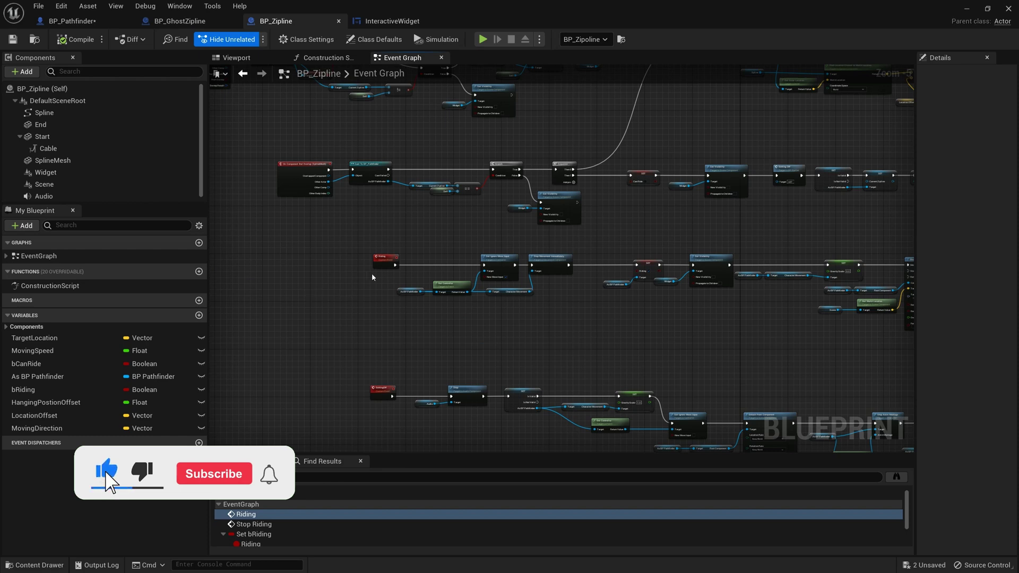
{"action": "scroll", "coordinate": [371, 273], "scroll_direction": "up", "scroll_amount": 1}
{"action": "scroll", "coordinate": [429, 278], "scroll_direction": "up", "scroll_amount": 1}
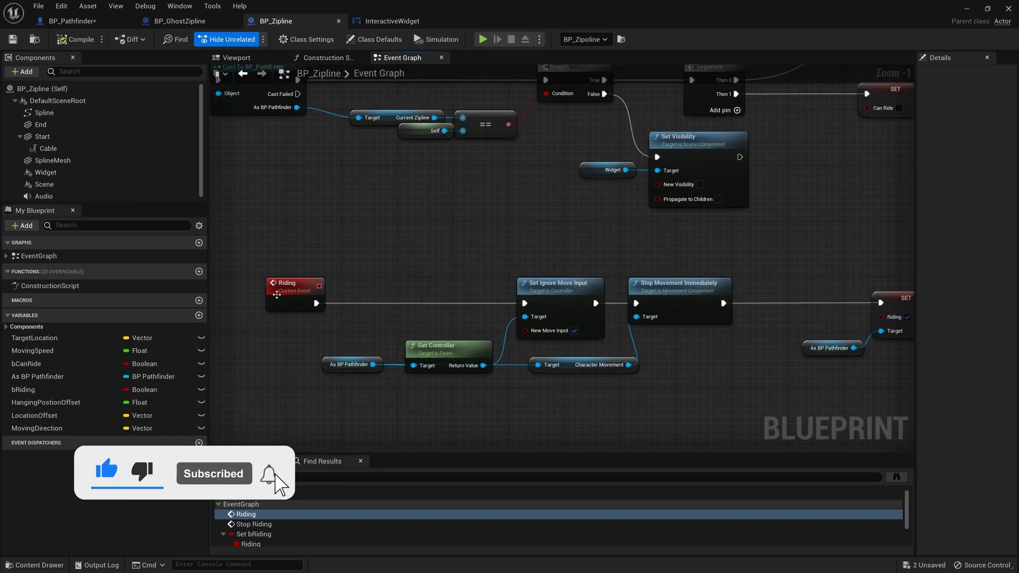
{"action": "left_click", "coordinate": [296, 287]}
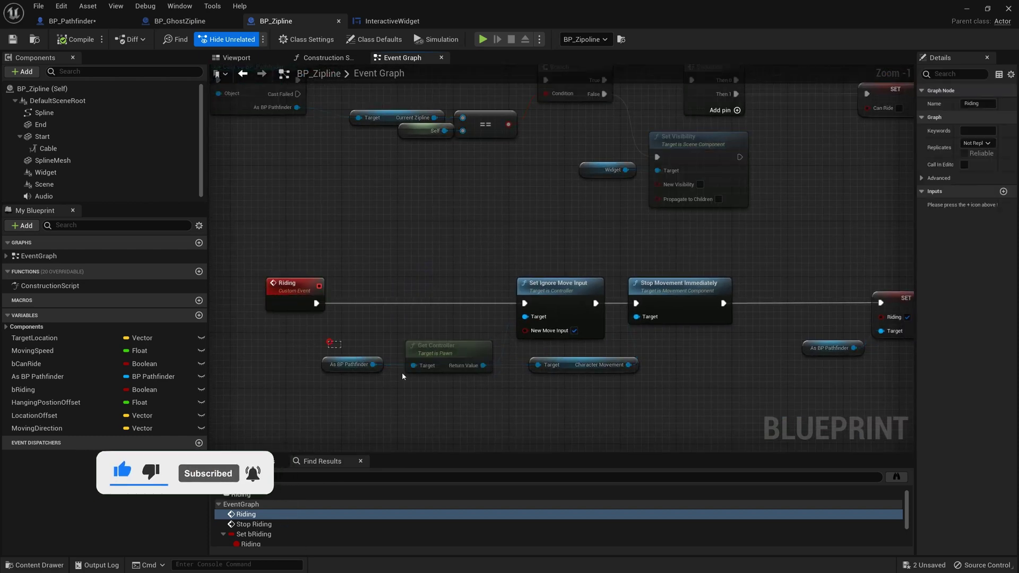
{"action": "left_click", "coordinate": [446, 351]}
{"action": "right_click_drag", "start_coordinate": [606, 392], "coordinate": [502, 395]}
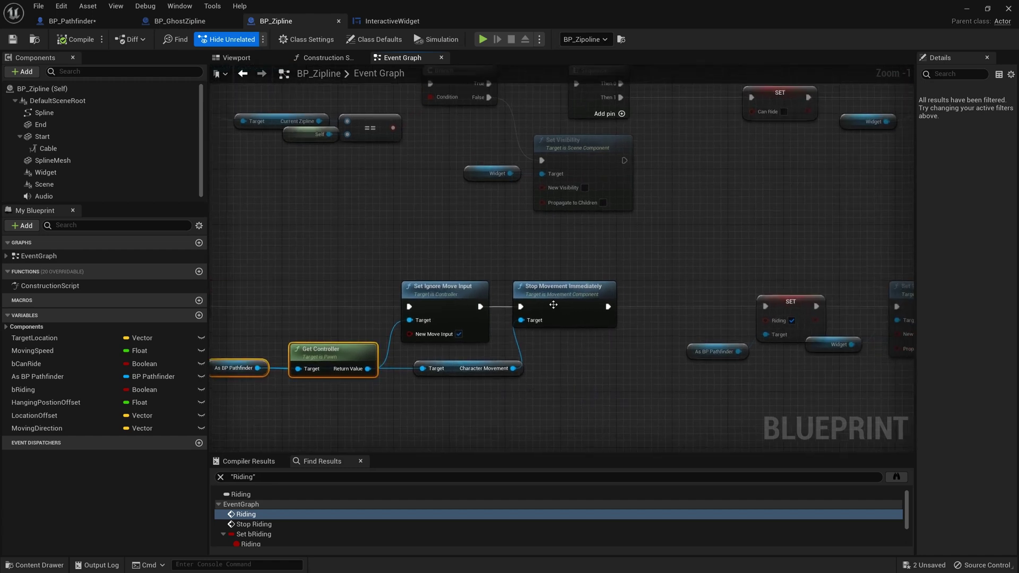
{"action": "left_click", "coordinate": [553, 305]}
{"action": "right_click_drag", "start_coordinate": [629, 372], "coordinate": [395, 378]}
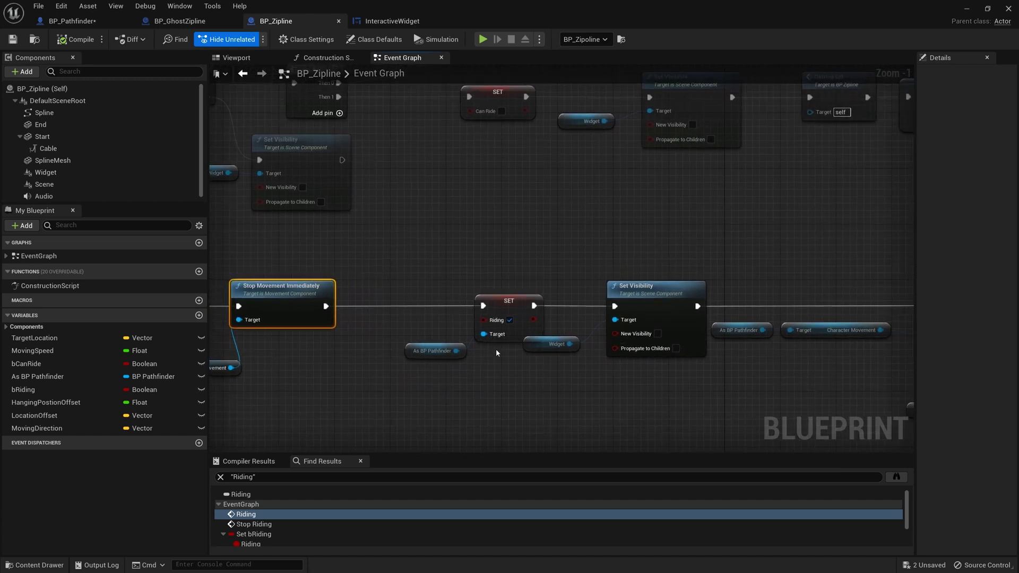
{"action": "right_click_drag", "start_coordinate": [608, 388], "coordinate": [502, 386]}
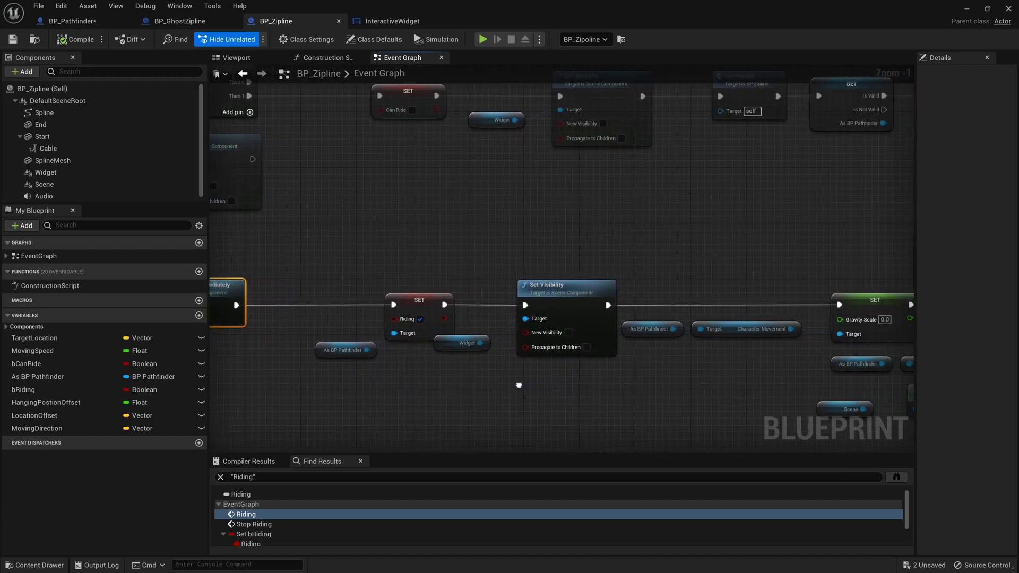
{"action": "left_click", "coordinate": [550, 318]}
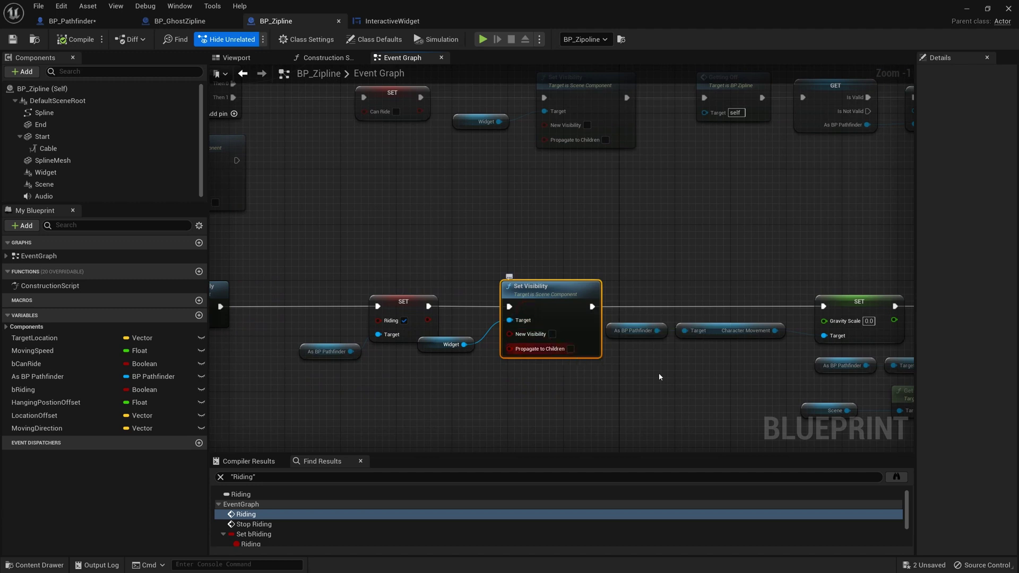
{"action": "right_click_drag", "start_coordinate": [706, 367], "coordinate": [458, 369]}
{"action": "left_click", "coordinate": [454, 351]}
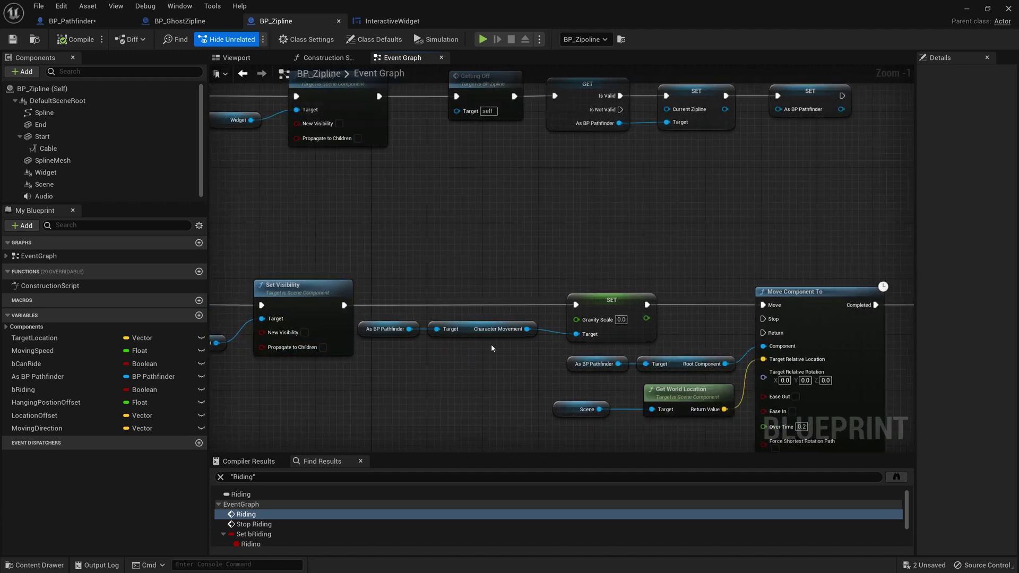
- Nudge the Scene node up and inspect Get World Location and Move Component To
{"action": "right_click_drag", "start_coordinate": [697, 328], "coordinate": [491, 310]}
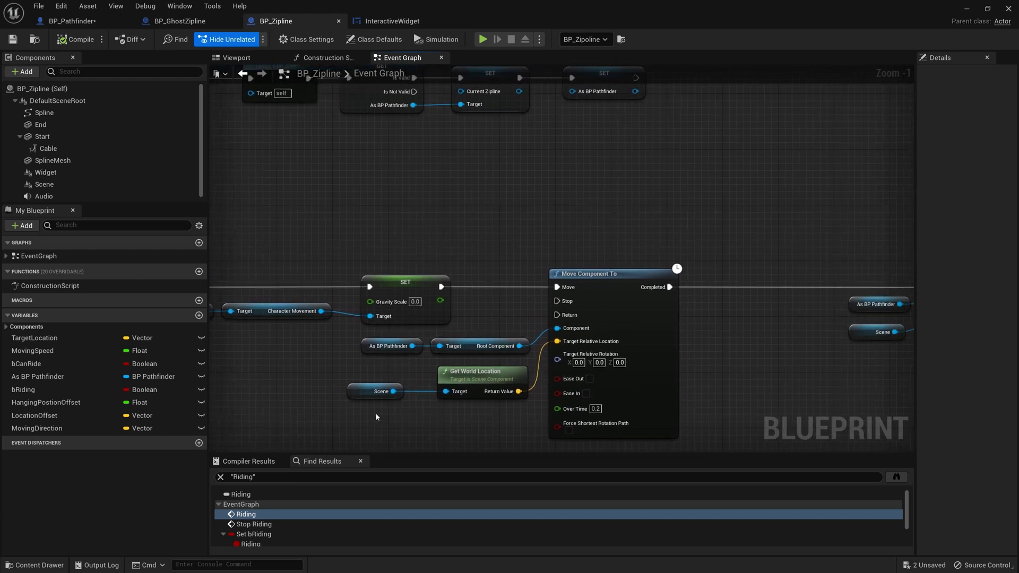
{"action": "left_click_drag", "start_coordinate": [371, 391], "coordinate": [383, 387]}
{"action": "left_click", "coordinate": [494, 380]}
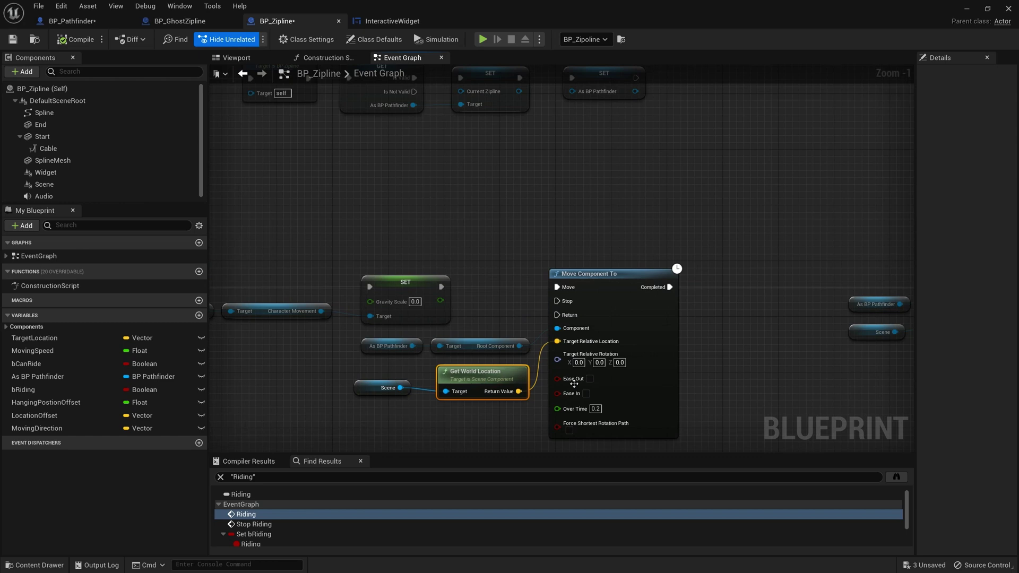
{"action": "left_click", "coordinate": [643, 309]}
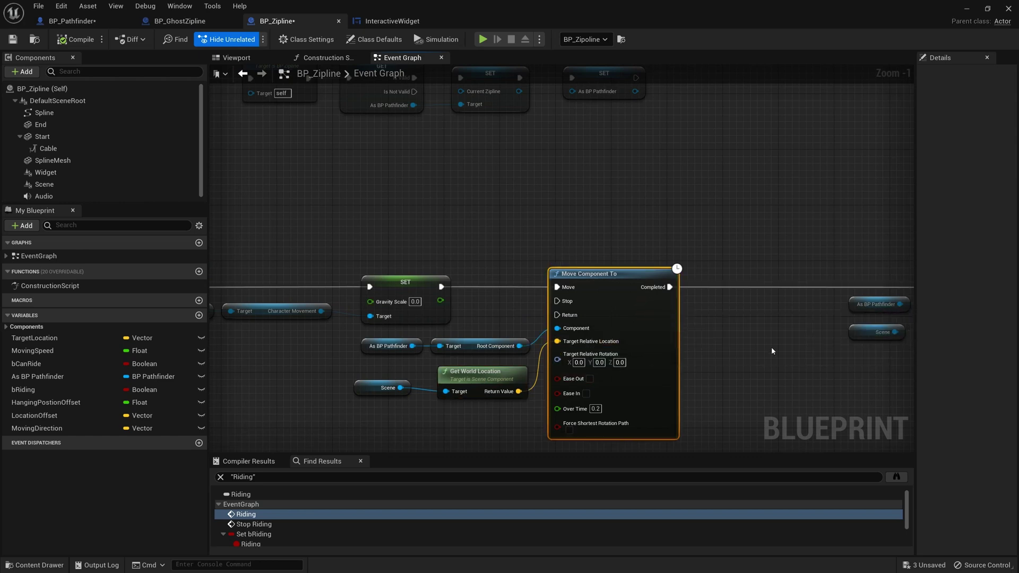
{"action": "right_click_drag", "start_coordinate": [772, 347], "coordinate": [408, 347]}
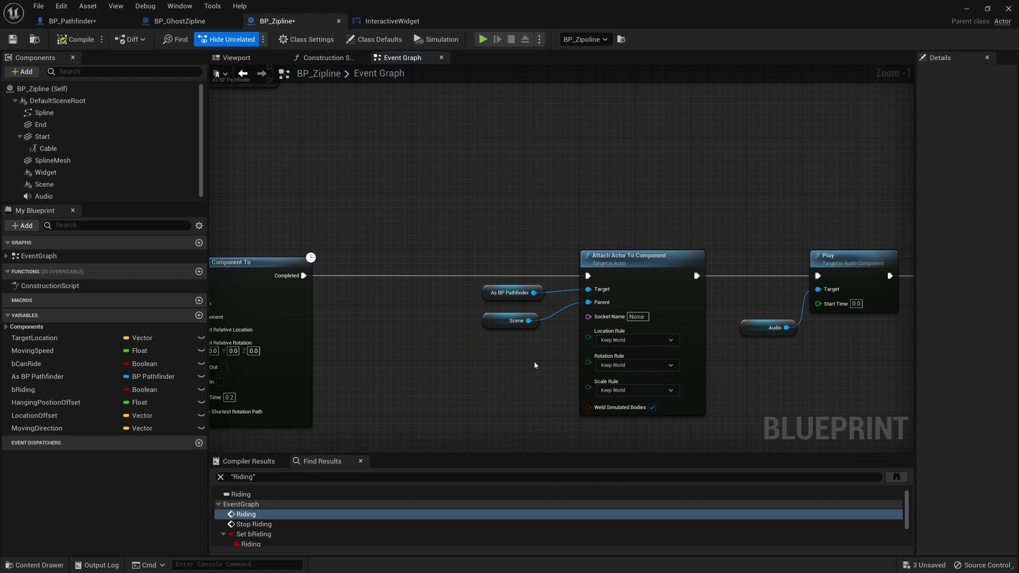
{"action": "right_click_drag", "start_coordinate": [535, 361], "coordinate": [446, 353]}
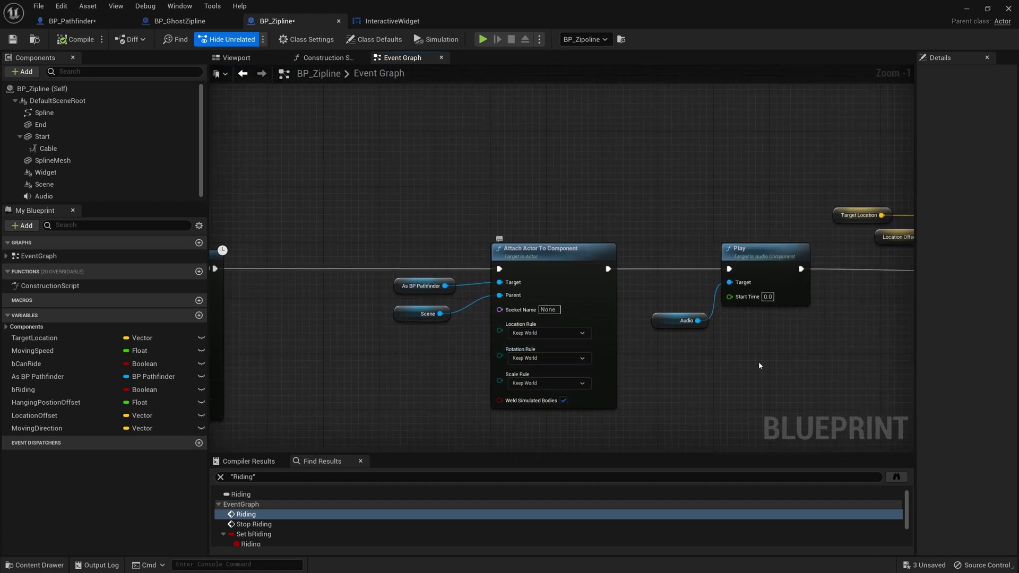
{"action": "right_click_drag", "start_coordinate": [717, 319], "coordinate": [434, 315]}
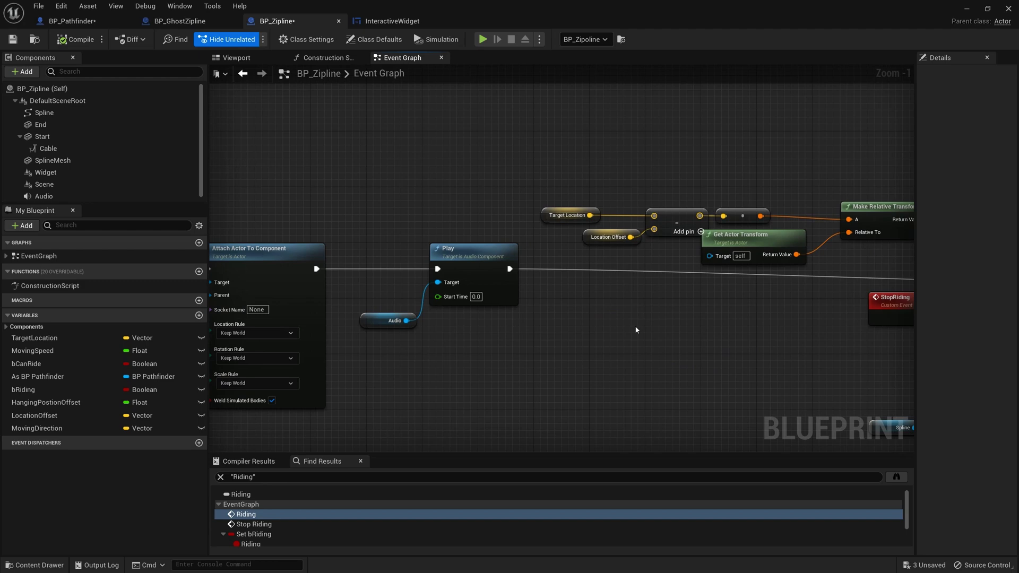
{"action": "right_click_drag", "start_coordinate": [636, 329], "coordinate": [497, 333]}
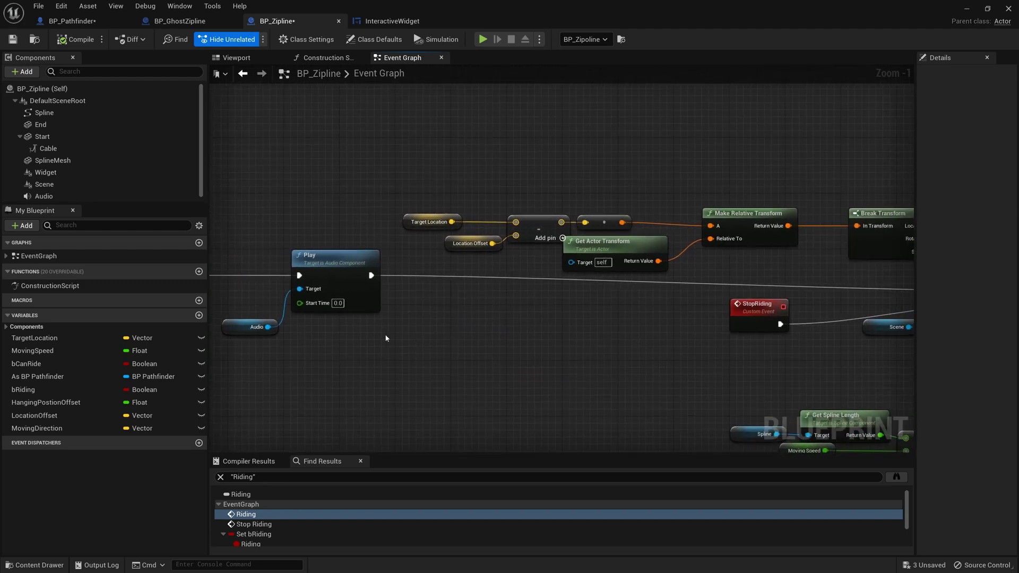
{"action": "right_click_drag", "start_coordinate": [603, 328], "coordinate": [448, 326]}
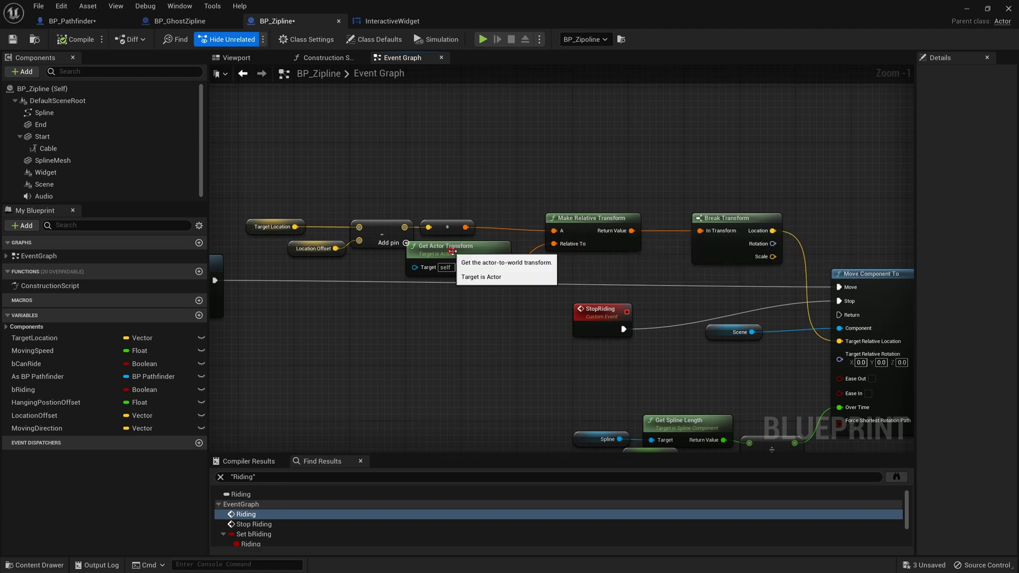
{"action": "left_click", "coordinate": [470, 256]}
{"action": "right_click_drag", "start_coordinate": [647, 258], "coordinate": [477, 266]}
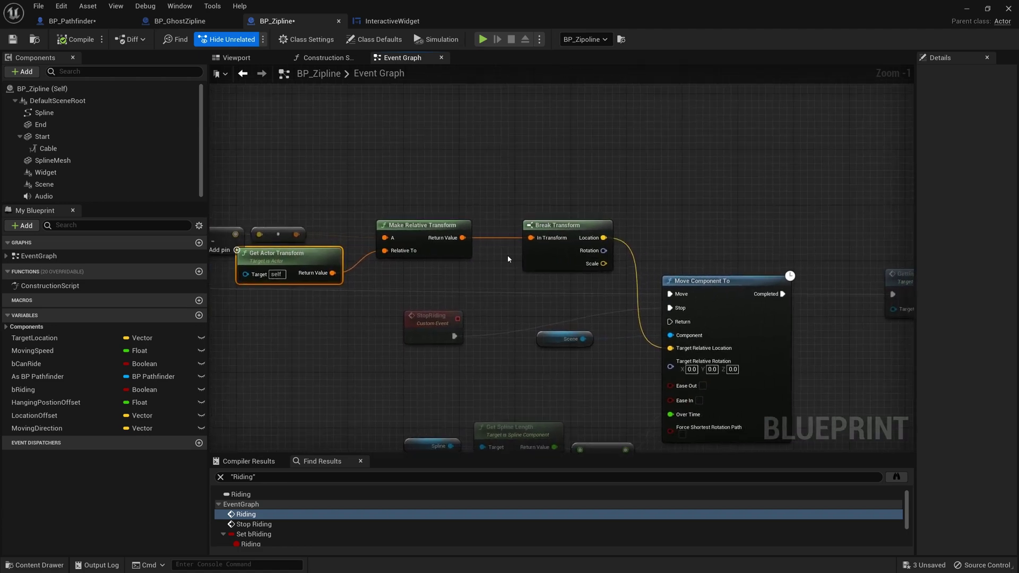
{"action": "right_click_drag", "start_coordinate": [560, 229], "coordinate": [462, 172]}
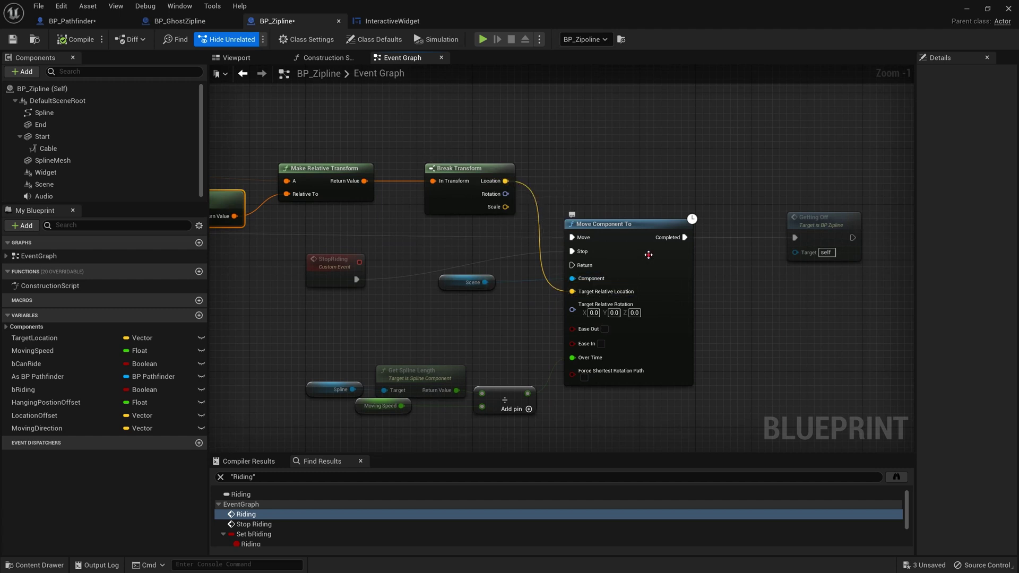
{"action": "left_click", "coordinate": [606, 309]}
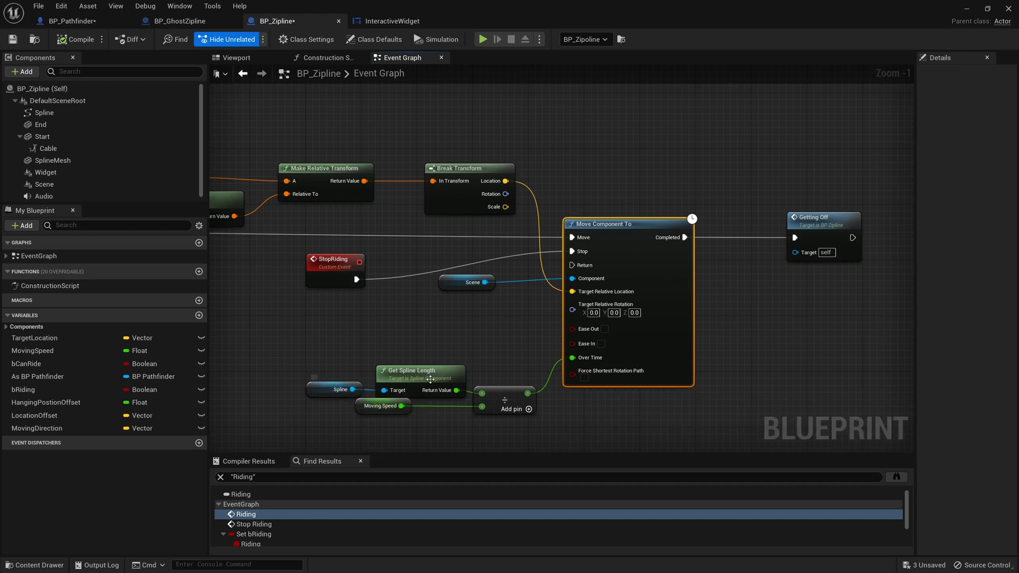
{"action": "left_click", "coordinate": [375, 406]}
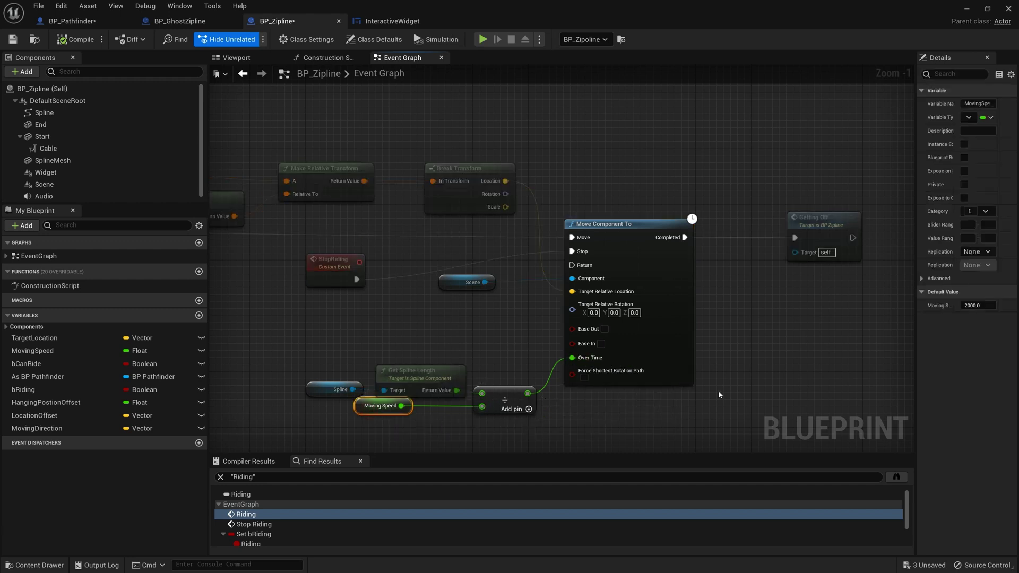
{"action": "left_click", "coordinate": [500, 303]}
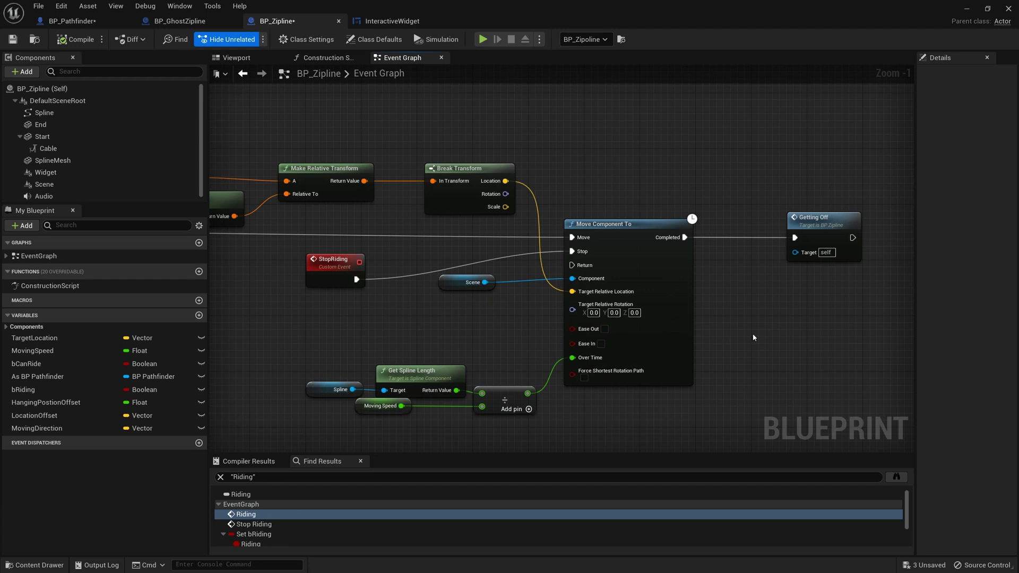
{"action": "right_click_drag", "start_coordinate": [761, 326], "coordinate": [605, 334]}
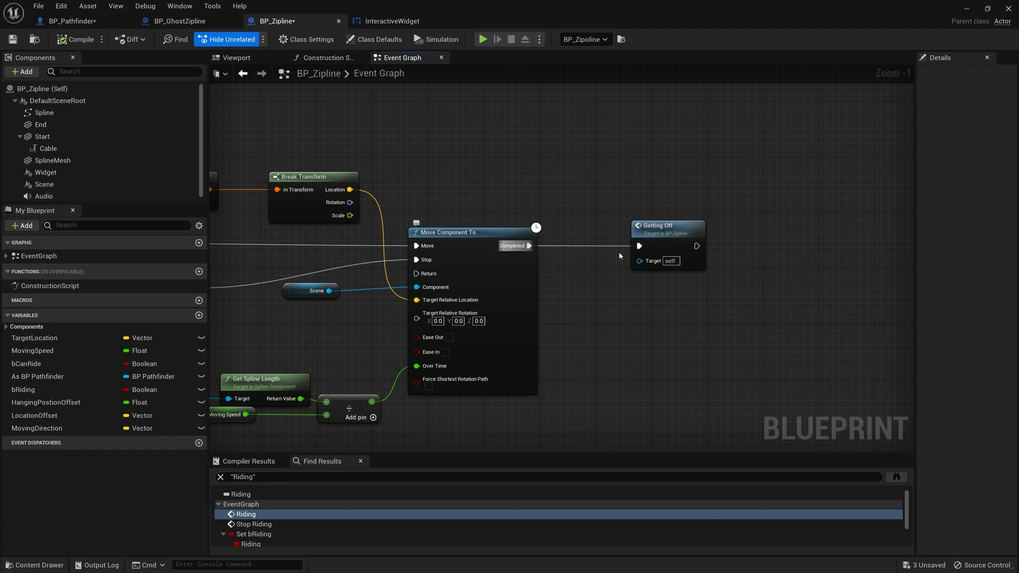
{"action": "scroll", "coordinate": [684, 293], "scroll_direction": "down", "scroll_amount": 3}
{"action": "scroll", "coordinate": [684, 293], "scroll_direction": "down", "scroll_amount": 4}
{"action": "right_click_drag", "start_coordinate": [713, 341], "coordinate": [777, 307]}
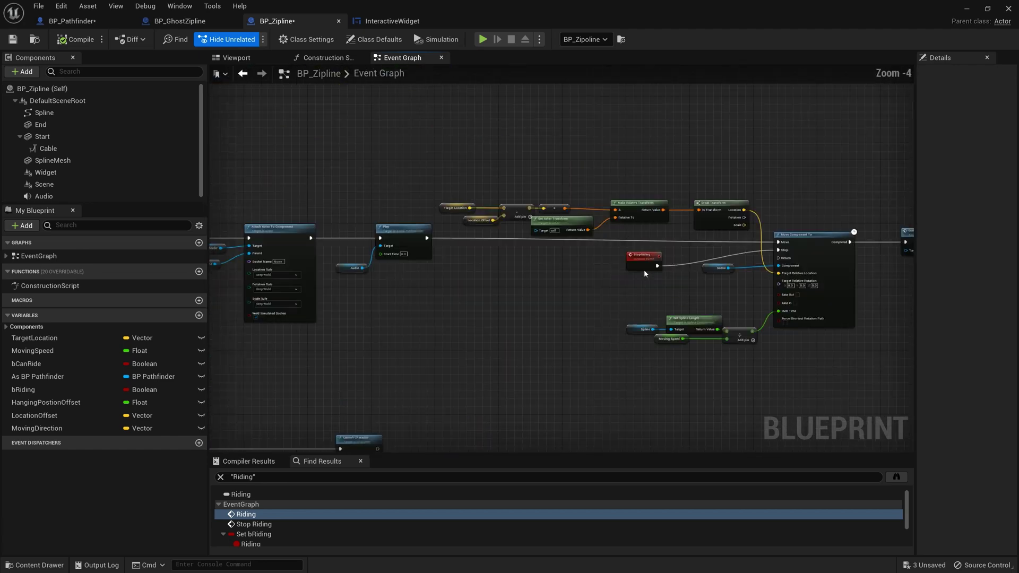
{"action": "scroll", "coordinate": [644, 269], "scroll_direction": "up", "scroll_amount": 5}
{"action": "scroll", "coordinate": [558, 303], "scroll_direction": "up", "scroll_amount": 4}
{"action": "left_click", "coordinate": [525, 295]}
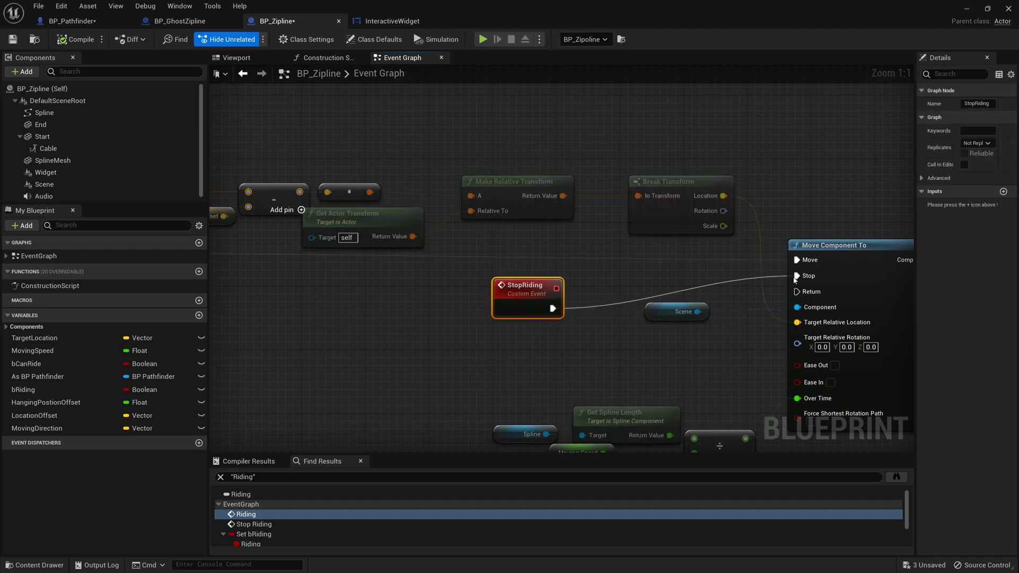
{"action": "scroll", "coordinate": [686, 304], "scroll_direction": "down", "scroll_amount": 4}
{"action": "scroll", "coordinate": [621, 295], "scroll_direction": "down", "scroll_amount": 3}
{"action": "mouse_move", "coordinate": [621, 295]}
{"action": "right_mouse_down"}
{"action": "mouse_move", "coordinate": [576, 335]}
{"action": "mouse_move", "coordinate": [659, 318]}
{"action": "right_mouse_up"}
{"action": "scroll", "coordinate": [341, 327], "scroll_direction": "up", "scroll_amount": 2}
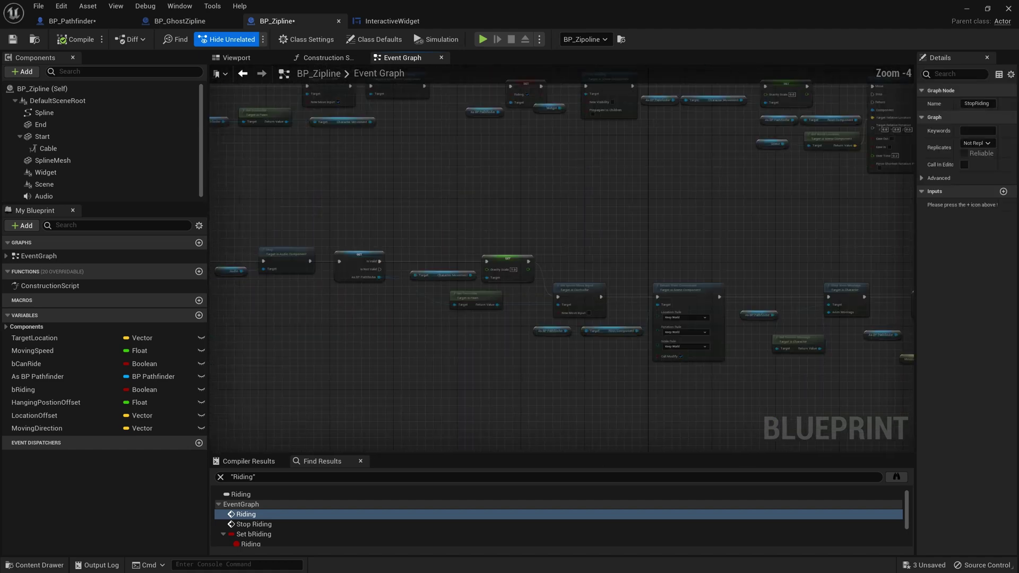
{"action": "scroll", "coordinate": [372, 335], "scroll_direction": "up", "scroll_amount": 2}
{"action": "scroll", "coordinate": [372, 335], "scroll_direction": "up", "scroll_amount": 1}
{"action": "scroll", "coordinate": [372, 337], "scroll_direction": "down", "scroll_amount": 4}
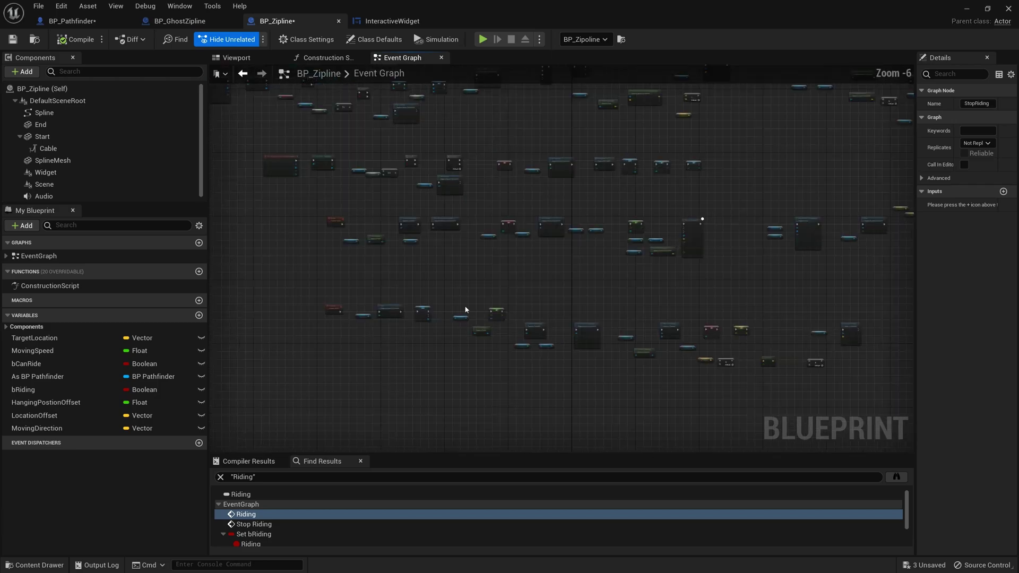
- Start Play-in-Editor with Alt+P and walk the player with W toward the zipline cable
{"action": "key", "text": "alt+p"}
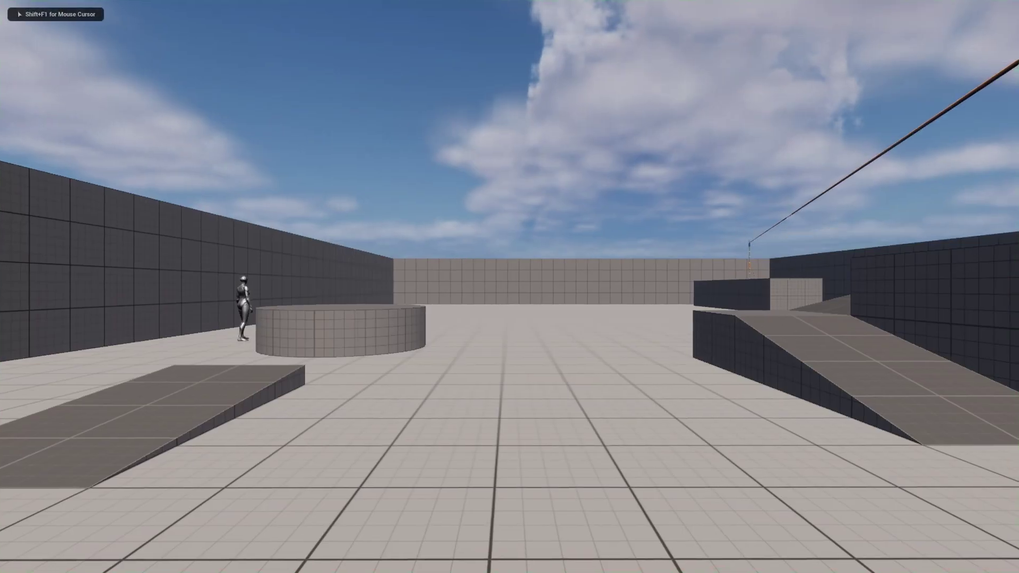
{"action": "key", "text": "w"}
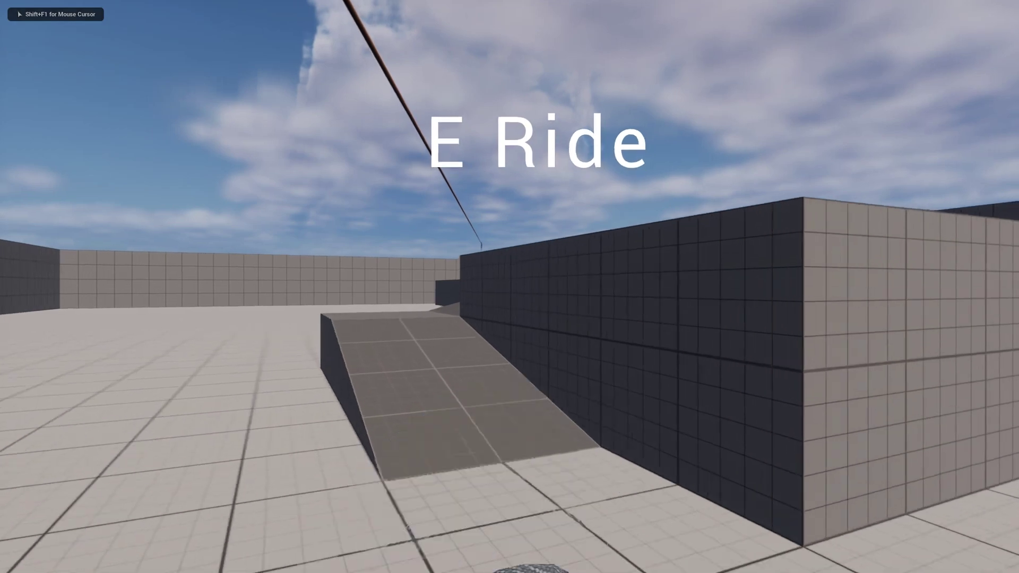
{"action": "key", "text": "w"}
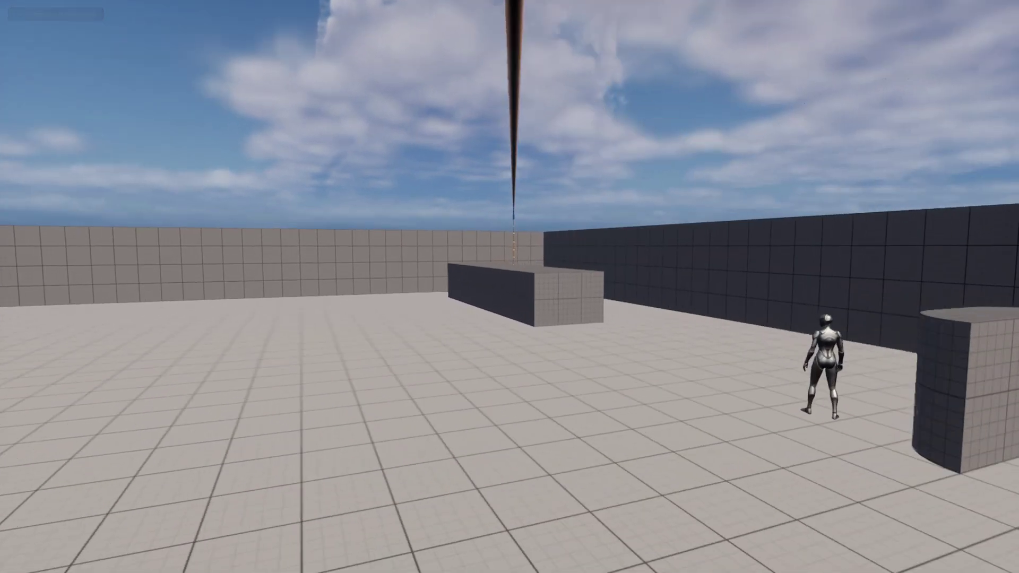